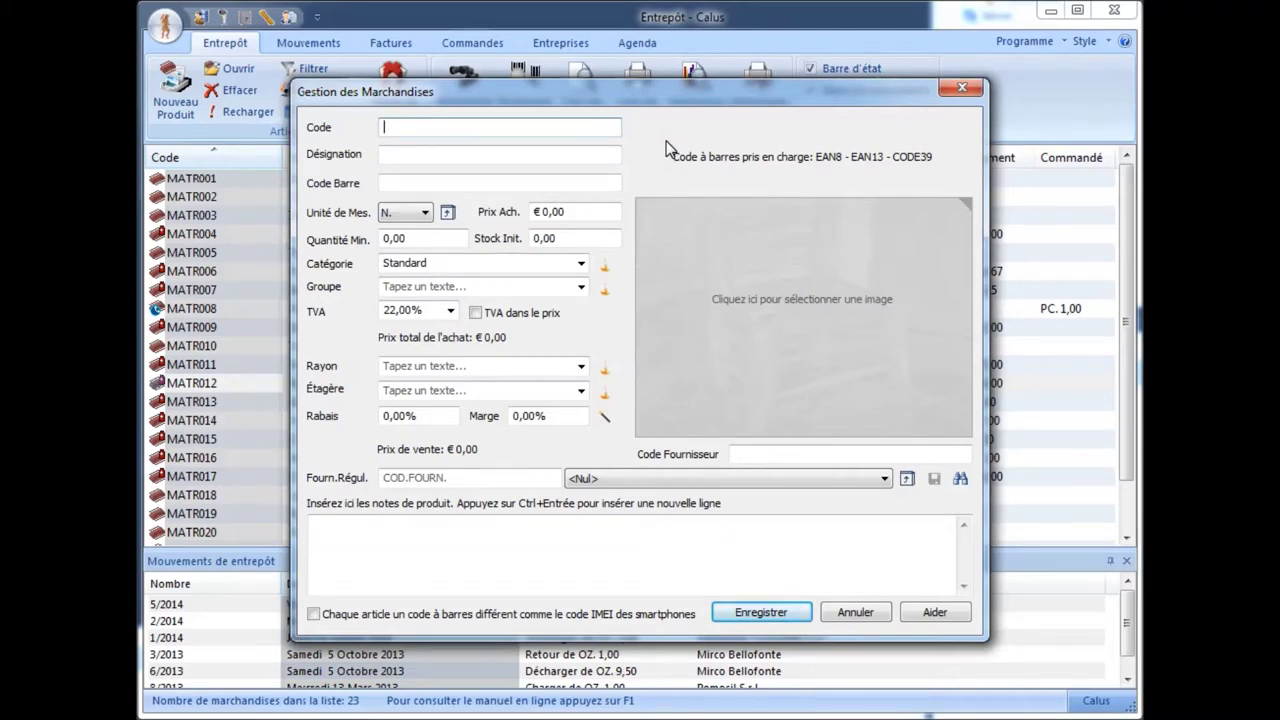
Step: Enter the code MATR024 and the designation Lunettes de Soleil for the new product
{"action": "type", "text": "M"}
{"action": "left_click", "coordinate": [420, 150]}
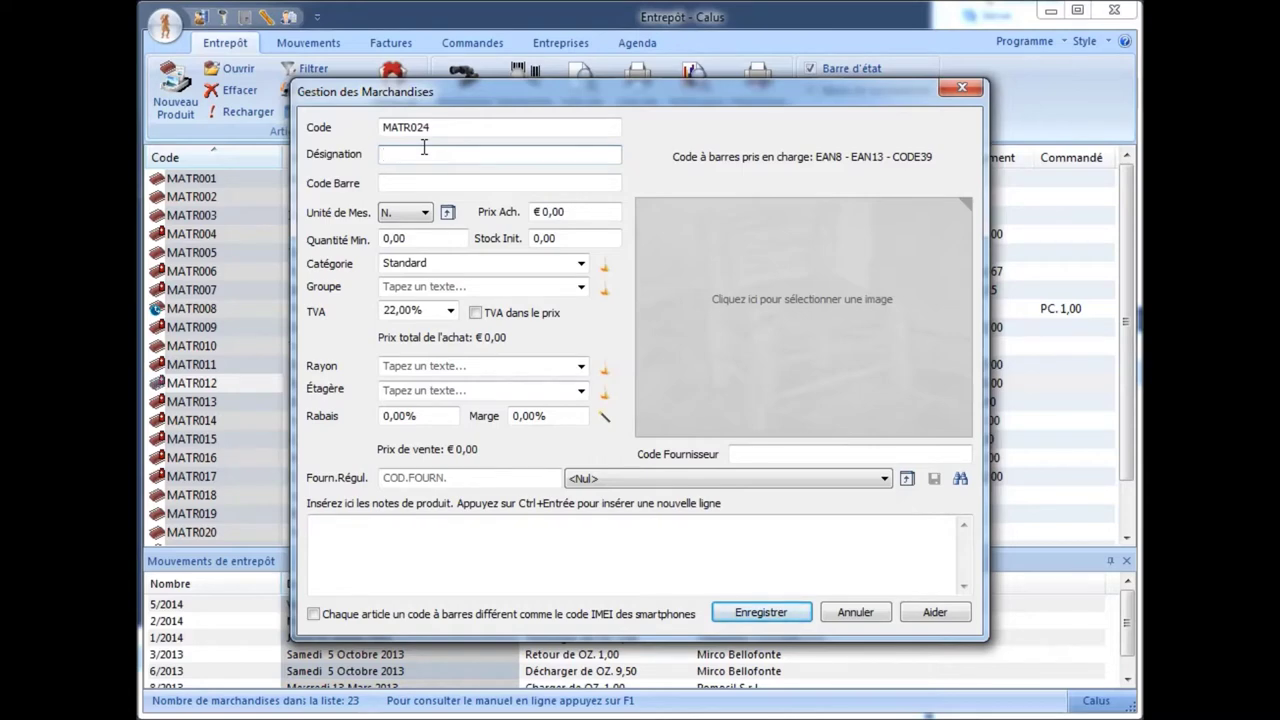
{"action": "type", "text": "lunettes"}
{"action": "key", "text": "Home"}
{"action": "key", "text": "Delete"}
{"action": "type", "text": "L"}
{"action": "key", "text": "End"}
{"action": "type", "text": "de Soleil"}
{"action": "key", "text": "Tab"}
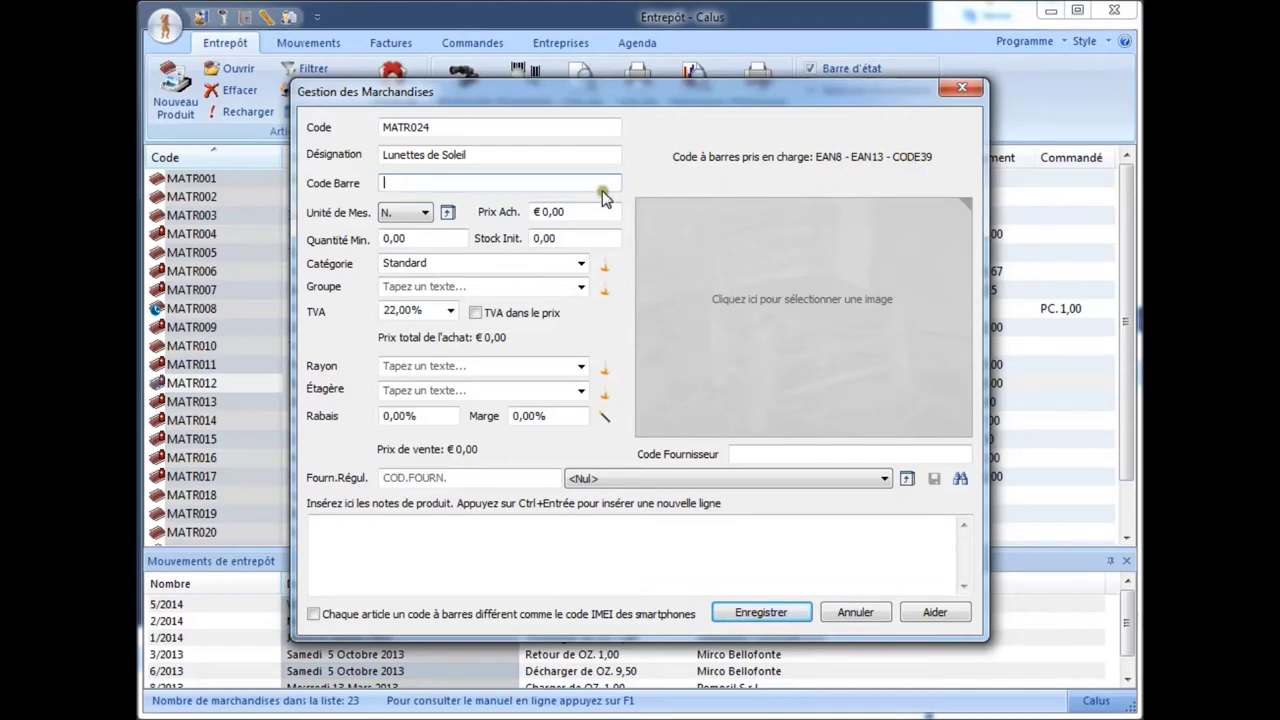
{"action": "type", "text": "808"}
{"action": "key", "text": "BackSpace"}
{"action": "type", "text": "456743"}
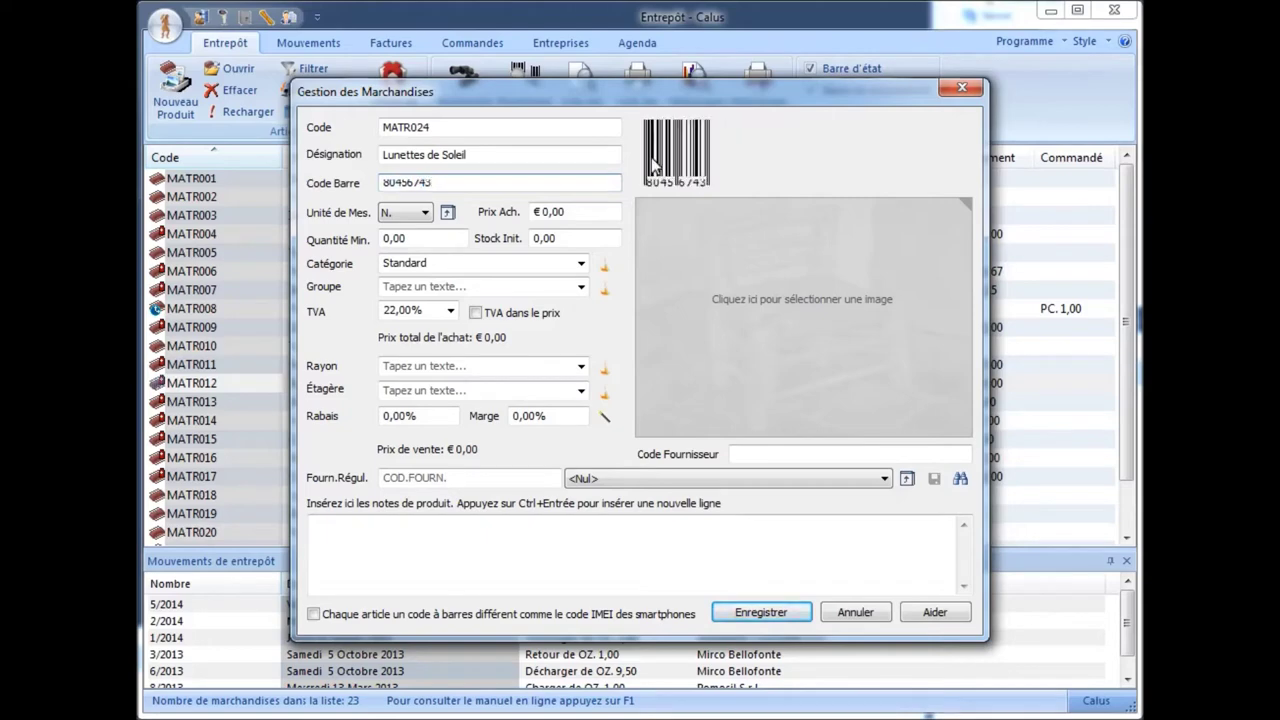
{"action": "type", "text": "22"}
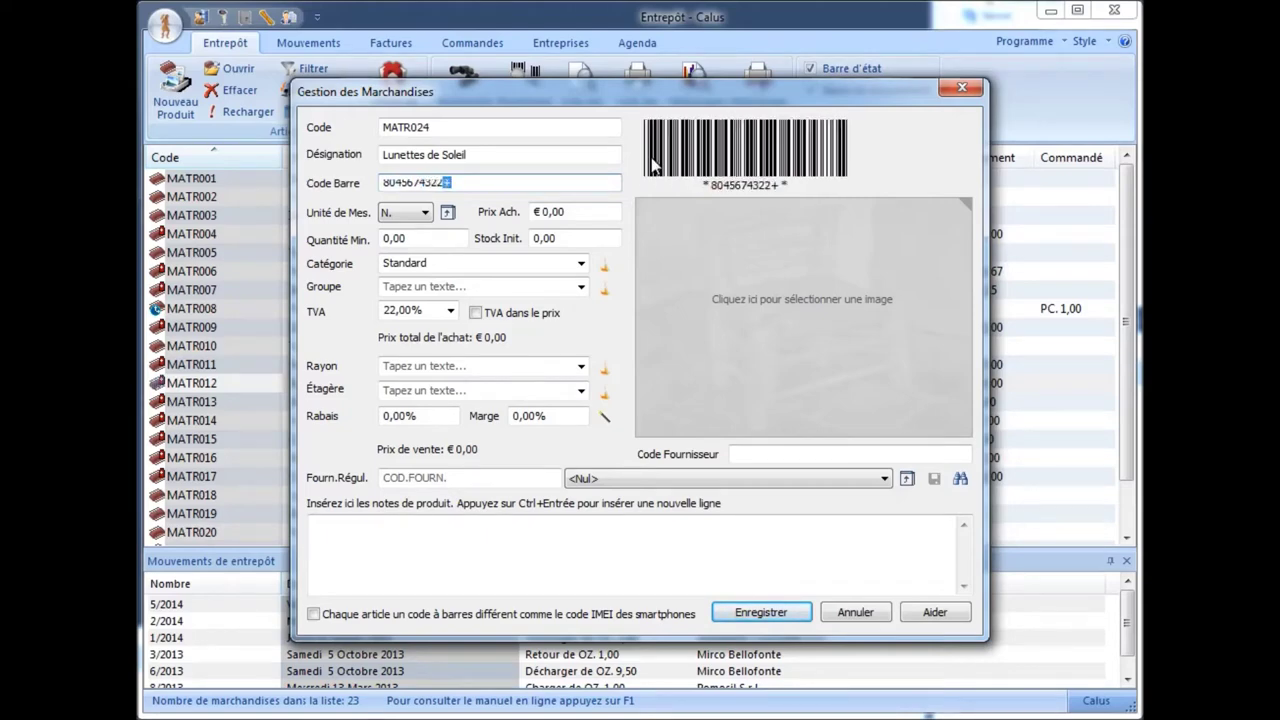
{"action": "type", "text": "34"}
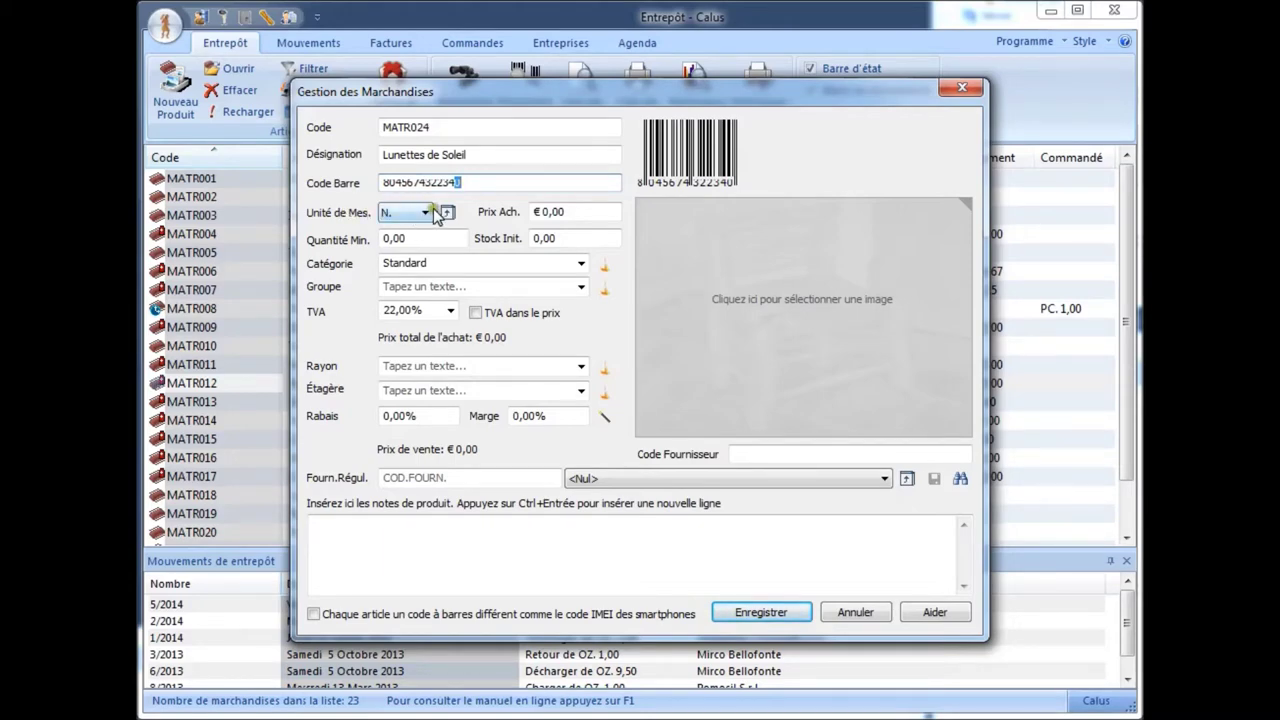
Step: Review the available units of measure and their management list, leaving the unit at N
{"action": "left_click", "coordinate": [425, 213]}
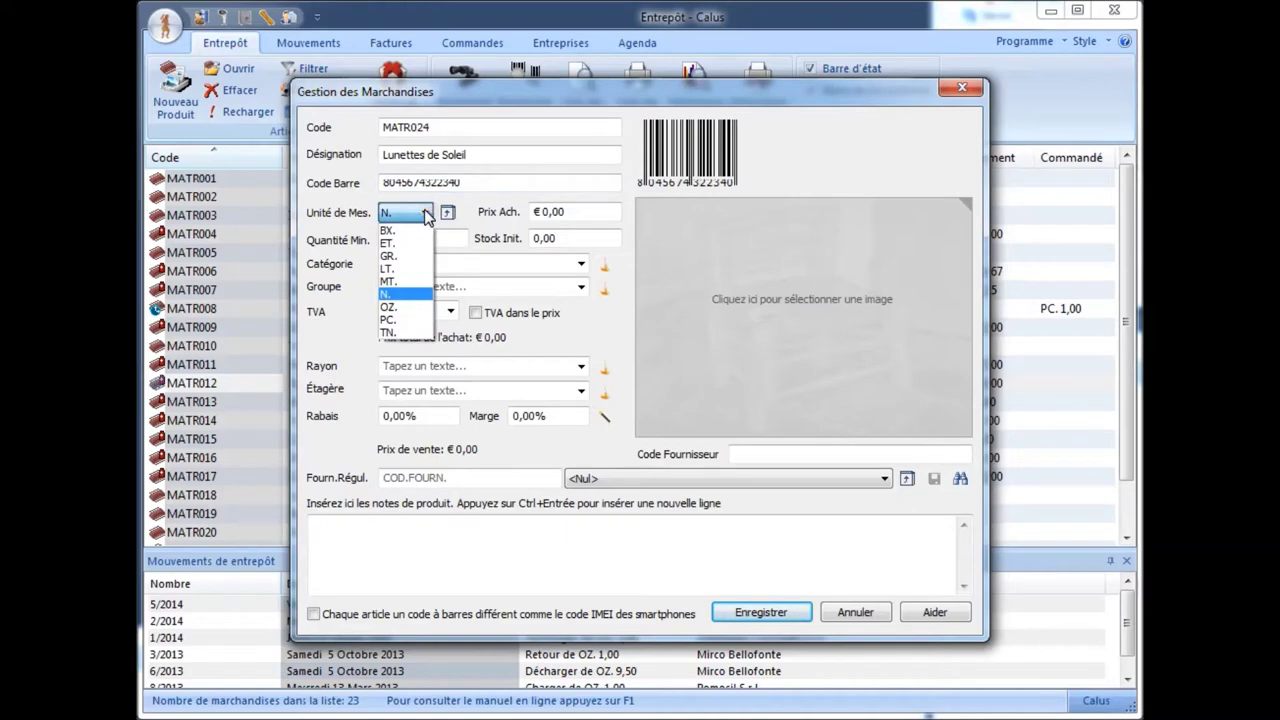
{"action": "left_click", "coordinate": [425, 213]}
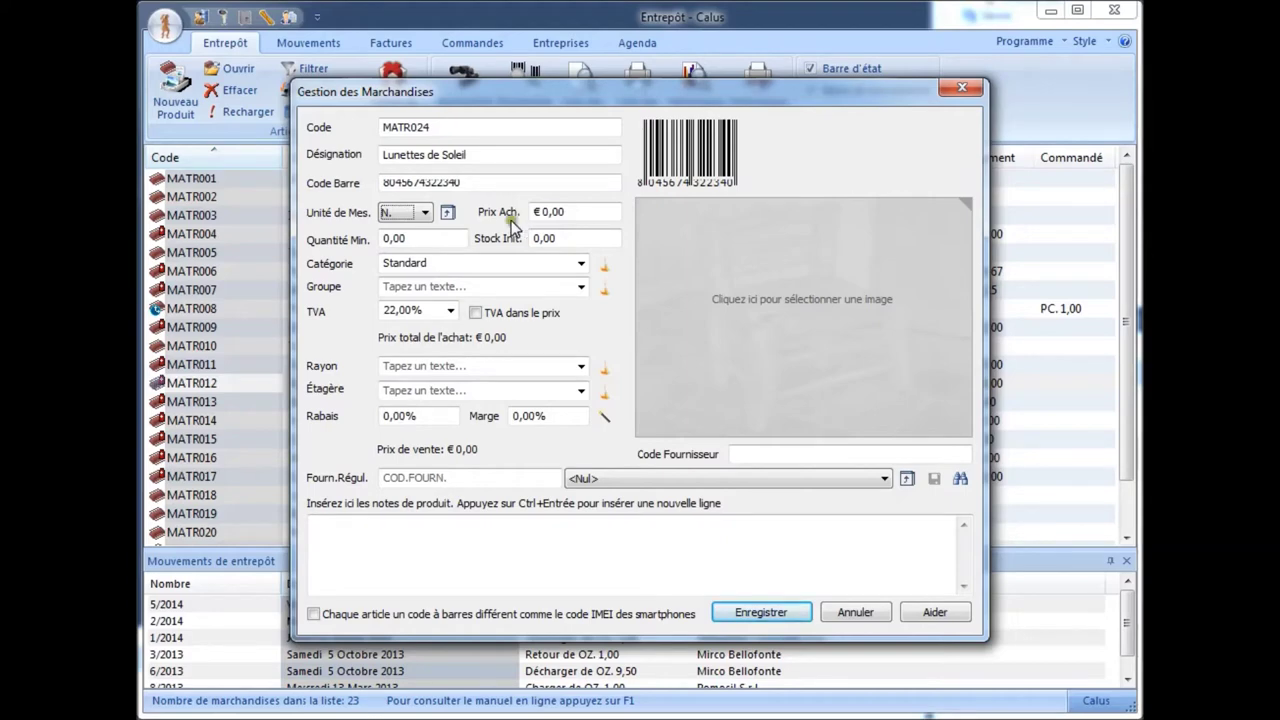
{"action": "left_click", "coordinate": [447, 213]}
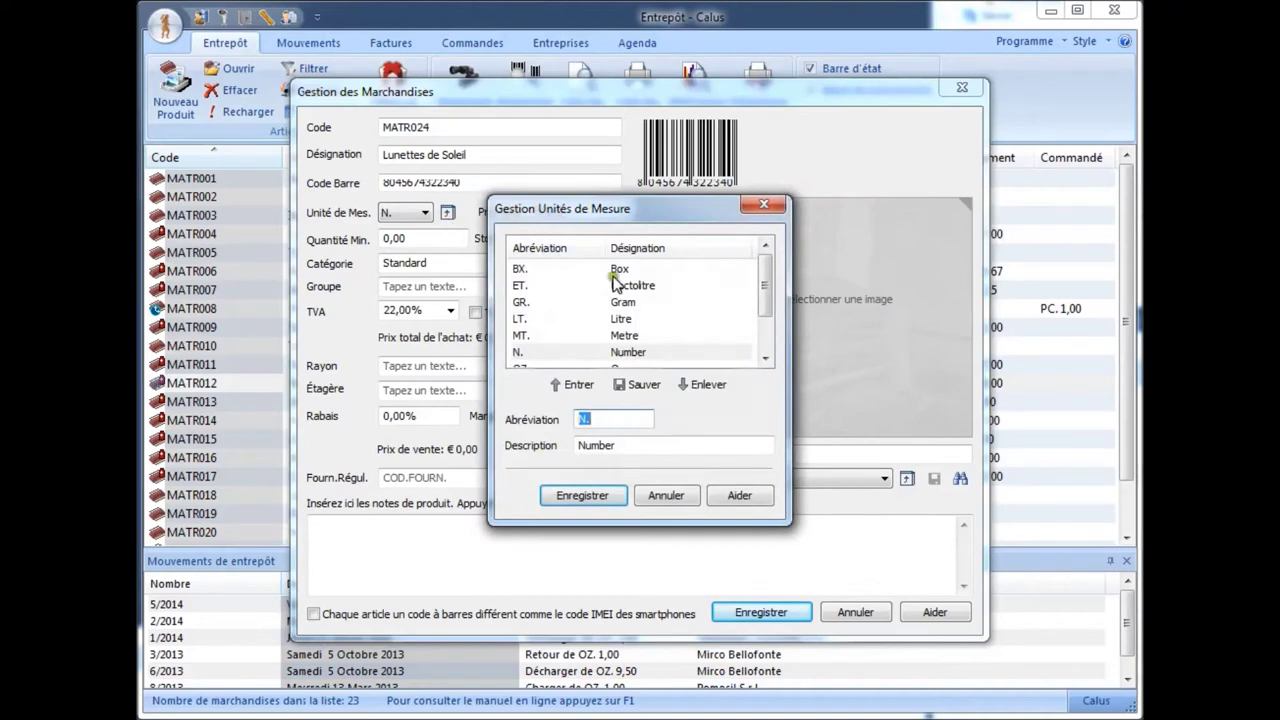
{"action": "left_click", "coordinate": [677, 496]}
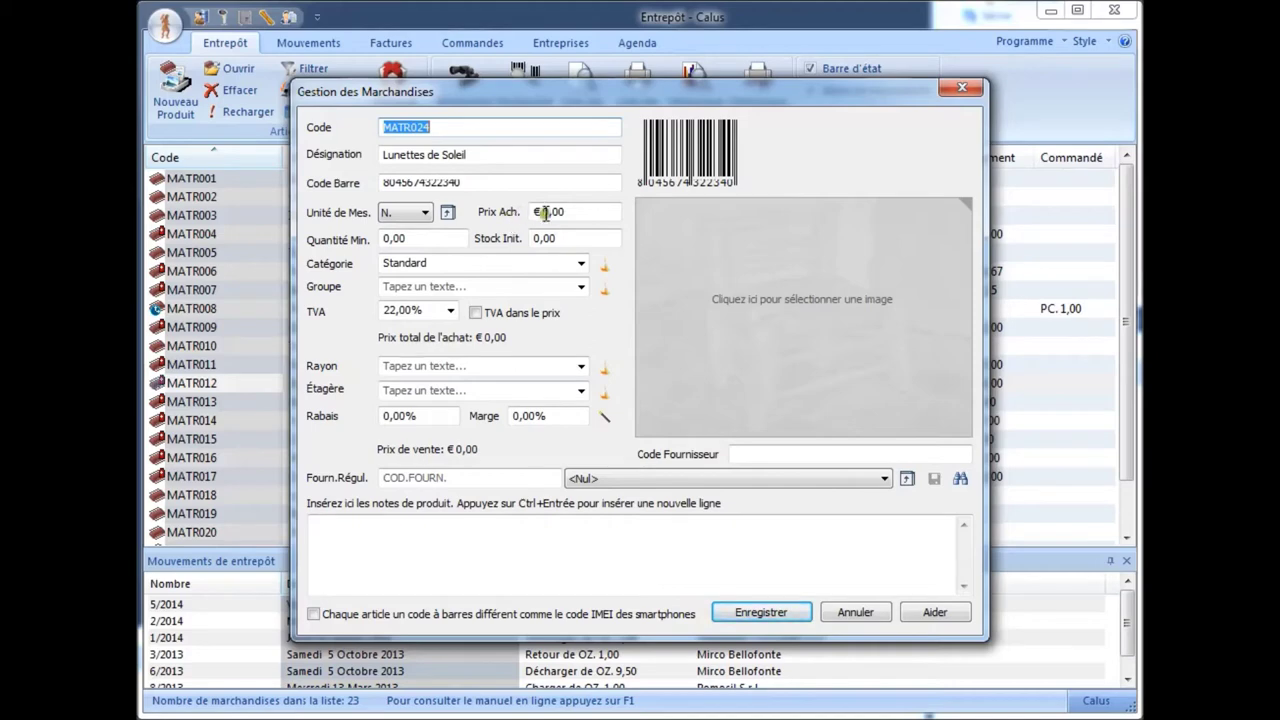
Step: Set the purchase price to 25,5 and mark VAT as included in the price
{"action": "left_click", "coordinate": [598, 211]}
{"action": "type", "text": "25,5"}
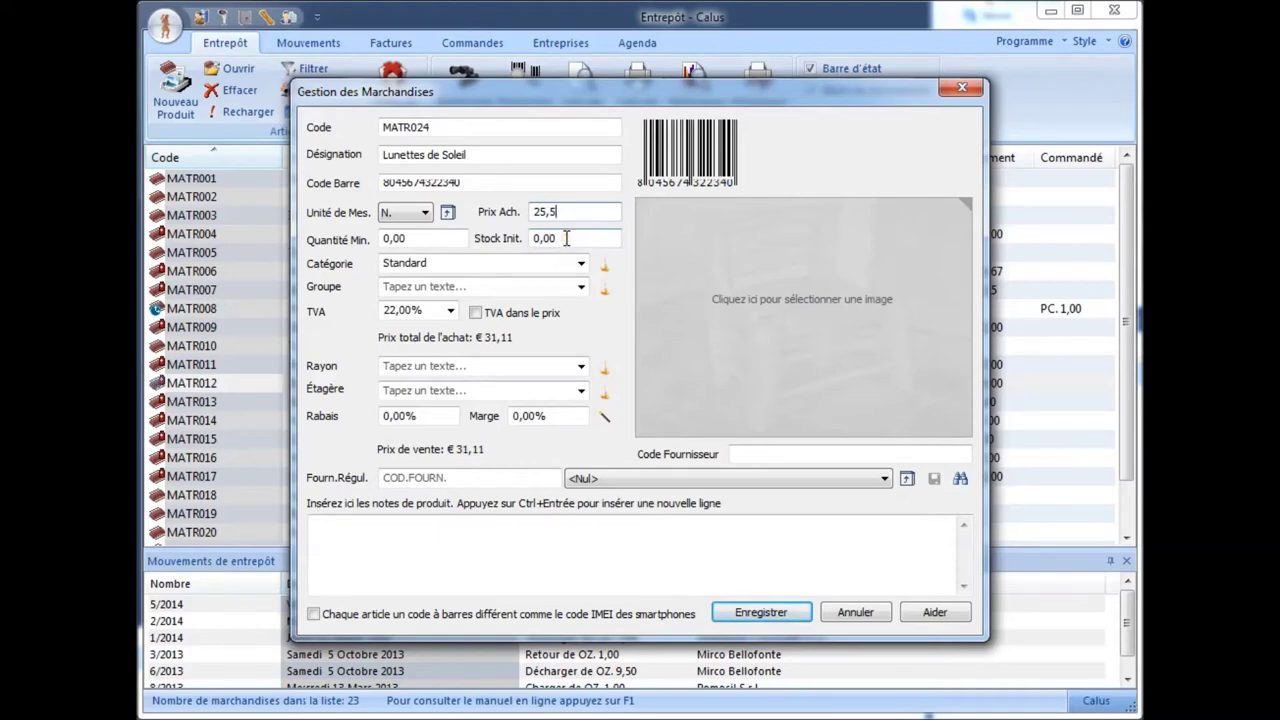
{"action": "left_click", "coordinate": [507, 316]}
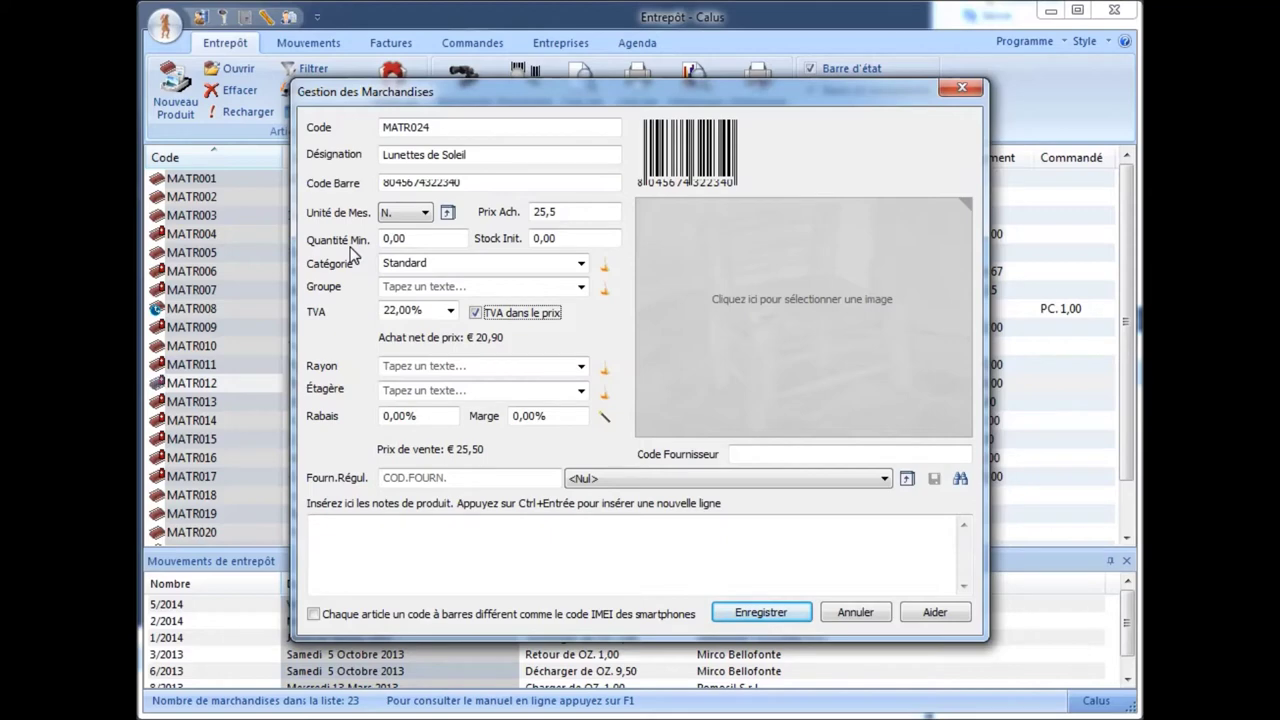
Step: Set the minimum quantity to 4 and the initial stock to 5
{"action": "left_click", "coordinate": [450, 243]}
{"action": "type", "text": "4"}
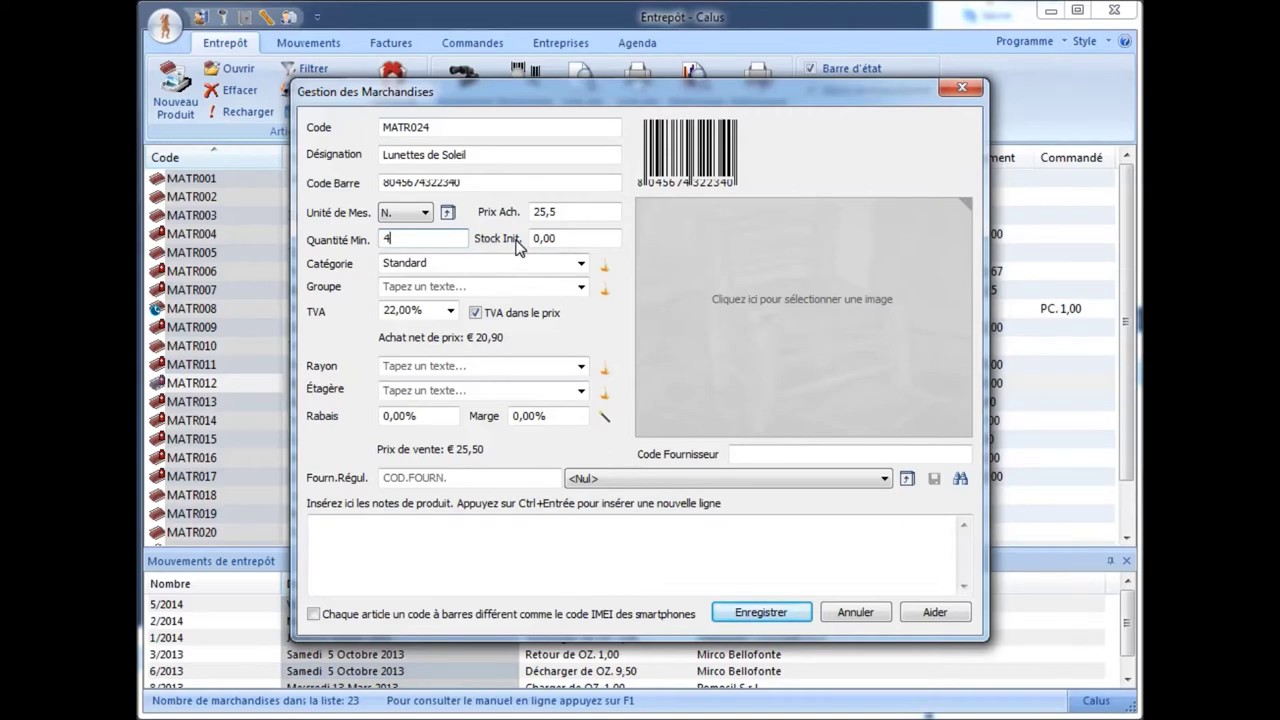
{"action": "key", "text": "Tab"}
{"action": "type", "text": "5"}
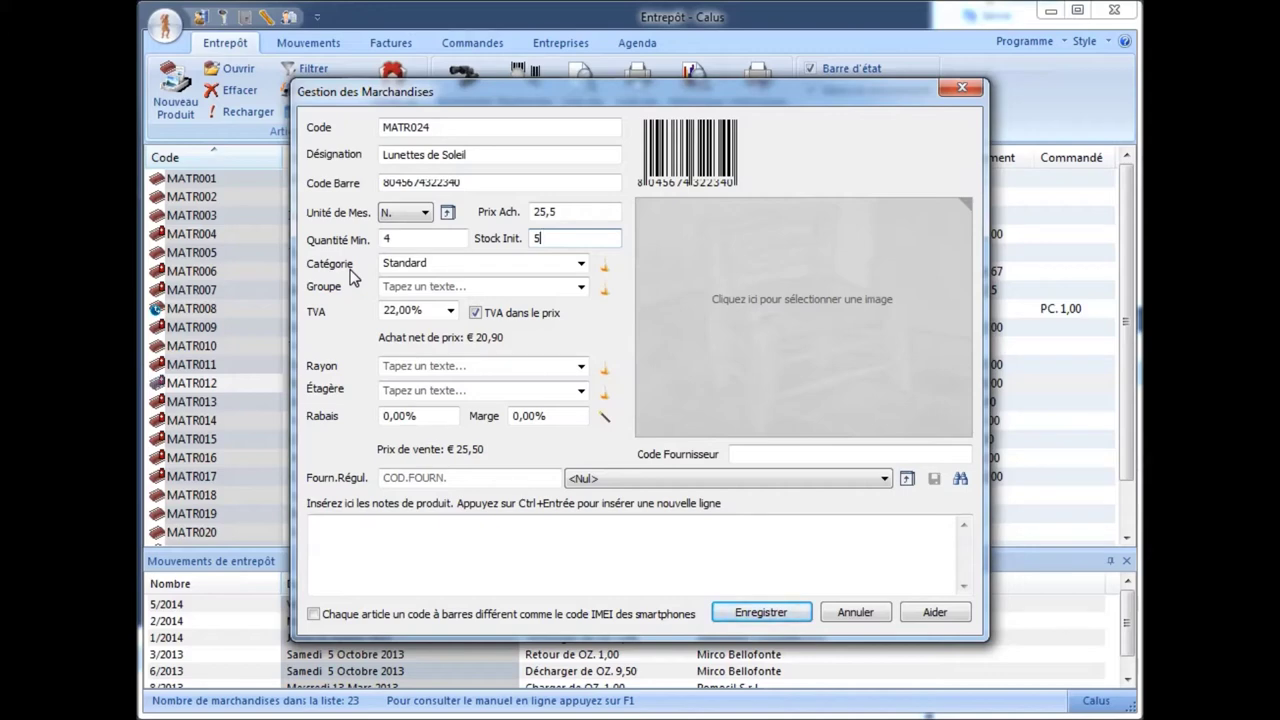
Step: Review the existing product categories and enter Lunettes as the product's category
{"action": "left_click", "coordinate": [580, 266]}
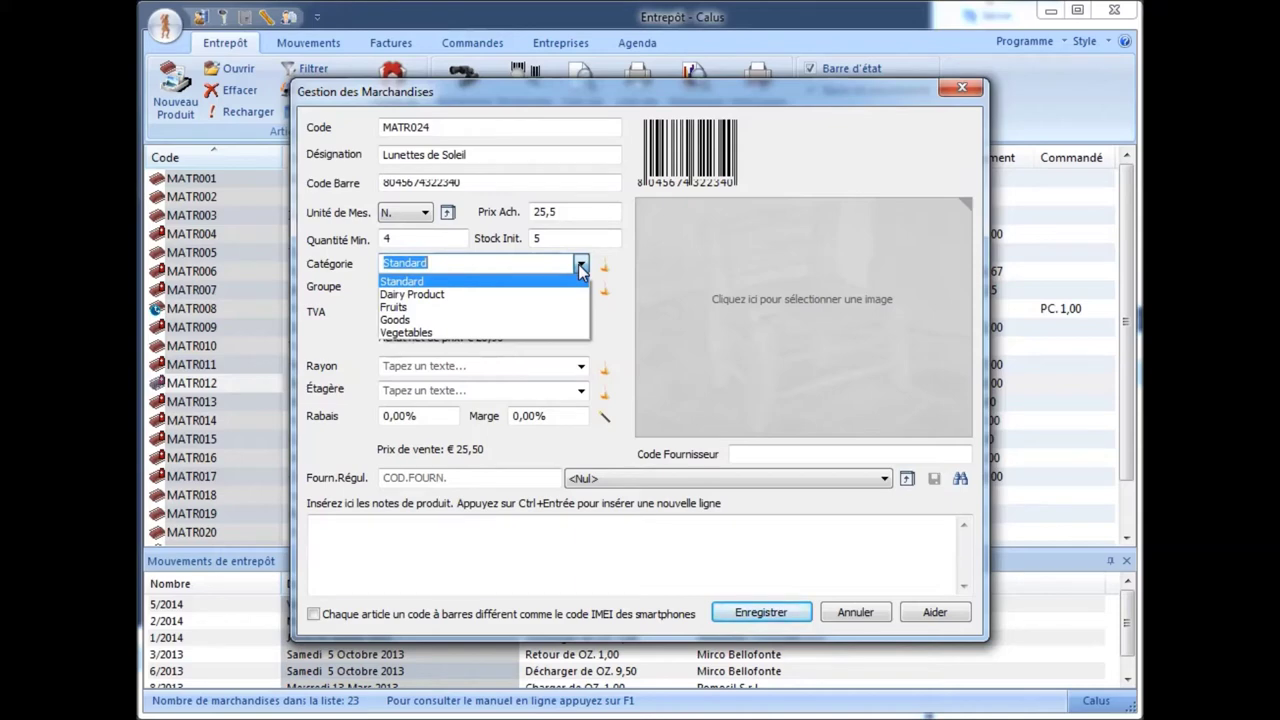
{"action": "left_click", "coordinate": [580, 268]}
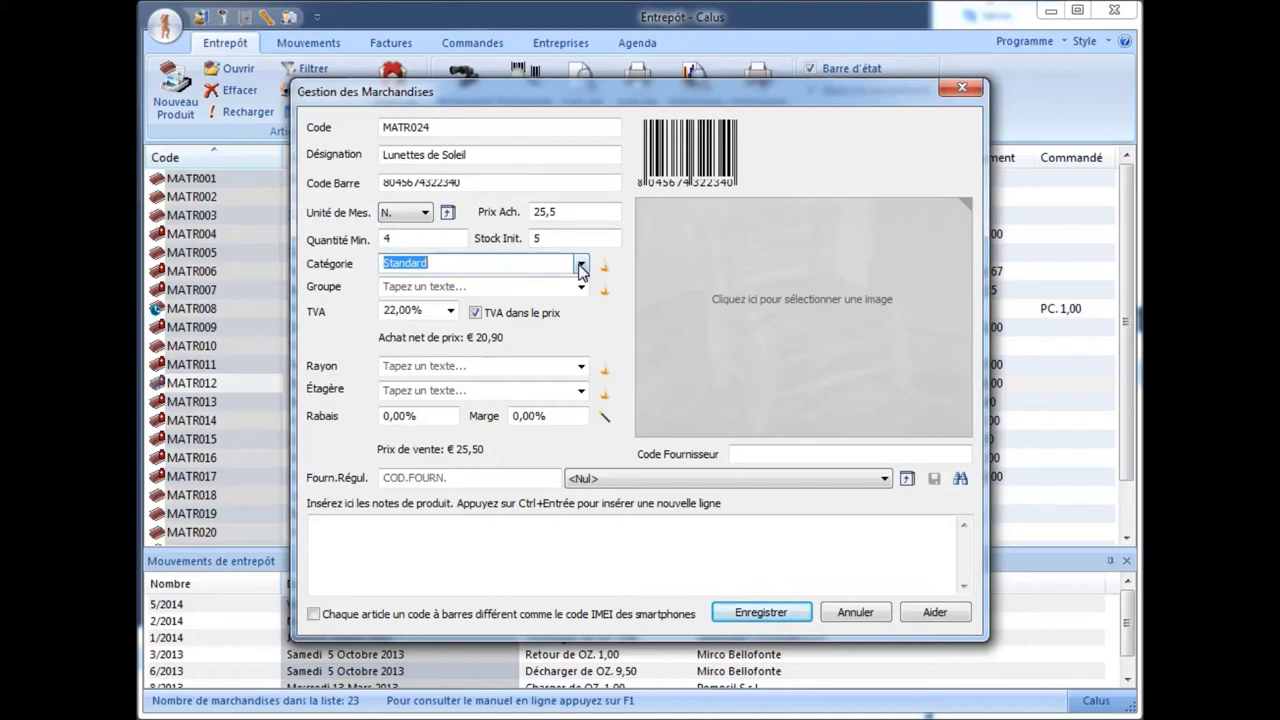
{"action": "left_click", "coordinate": [580, 268]}
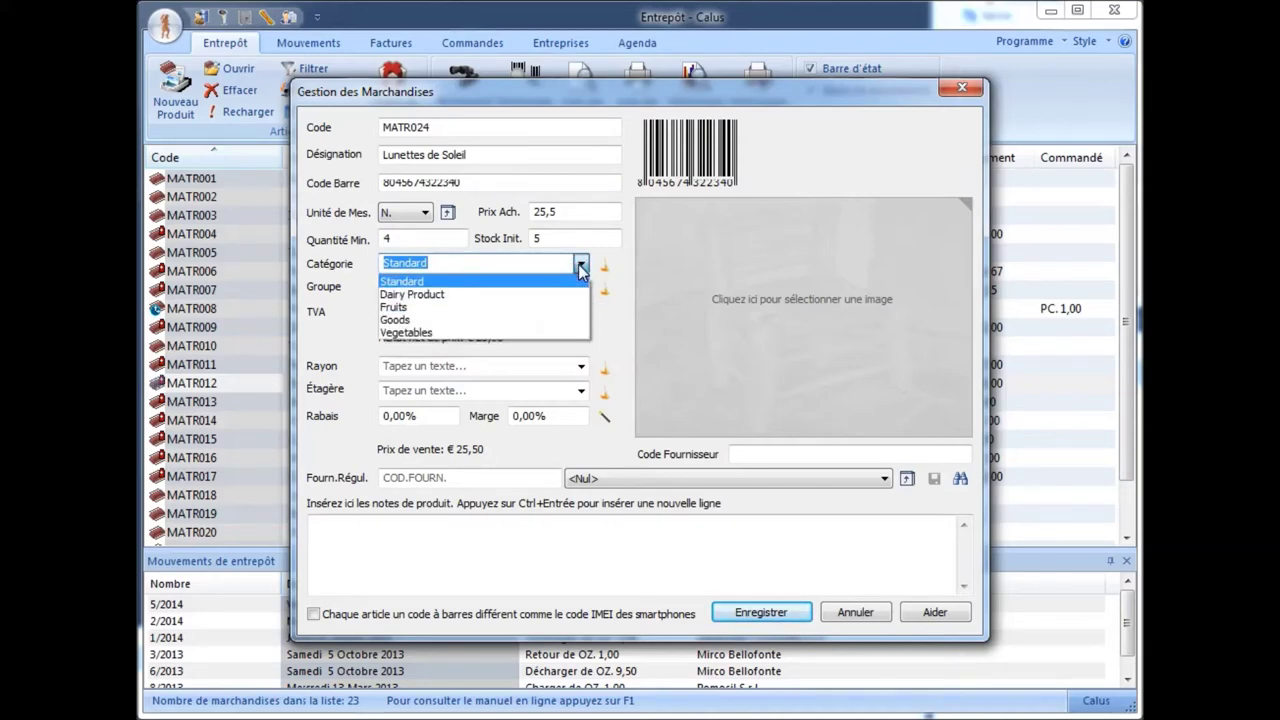
{"action": "left_click", "coordinate": [530, 294]}
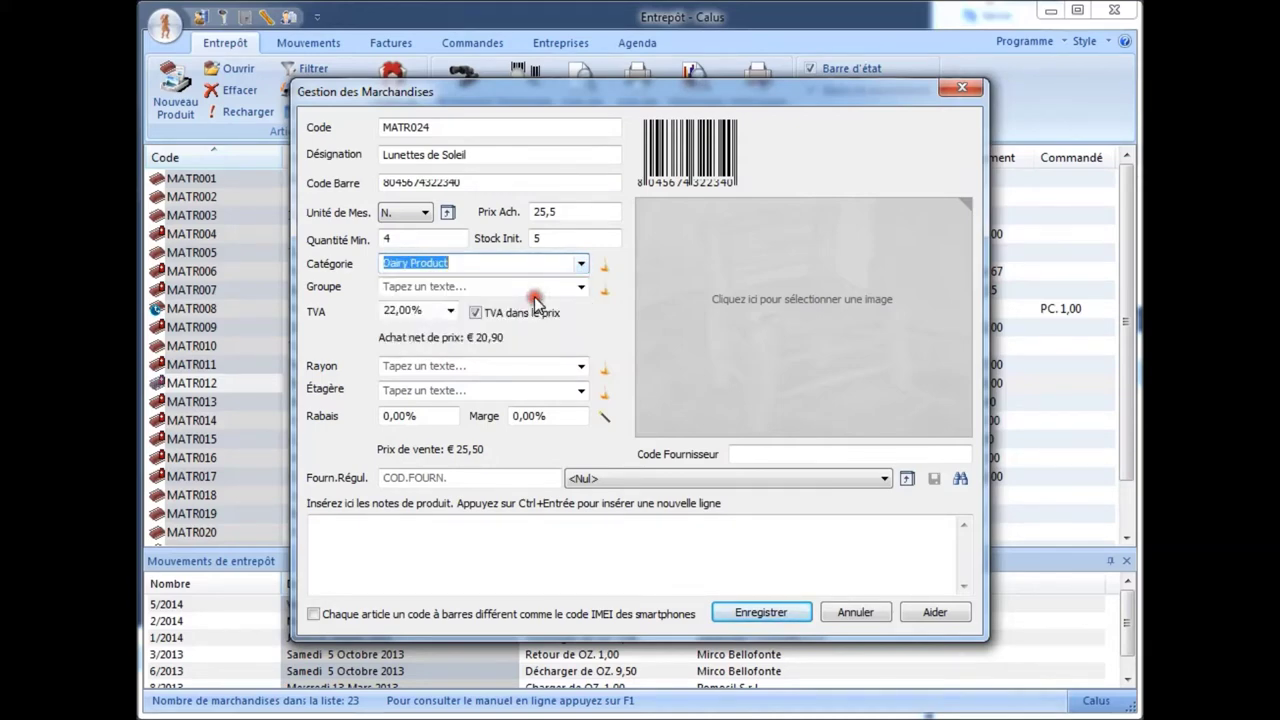
{"action": "type", "text": "Lunettes"}
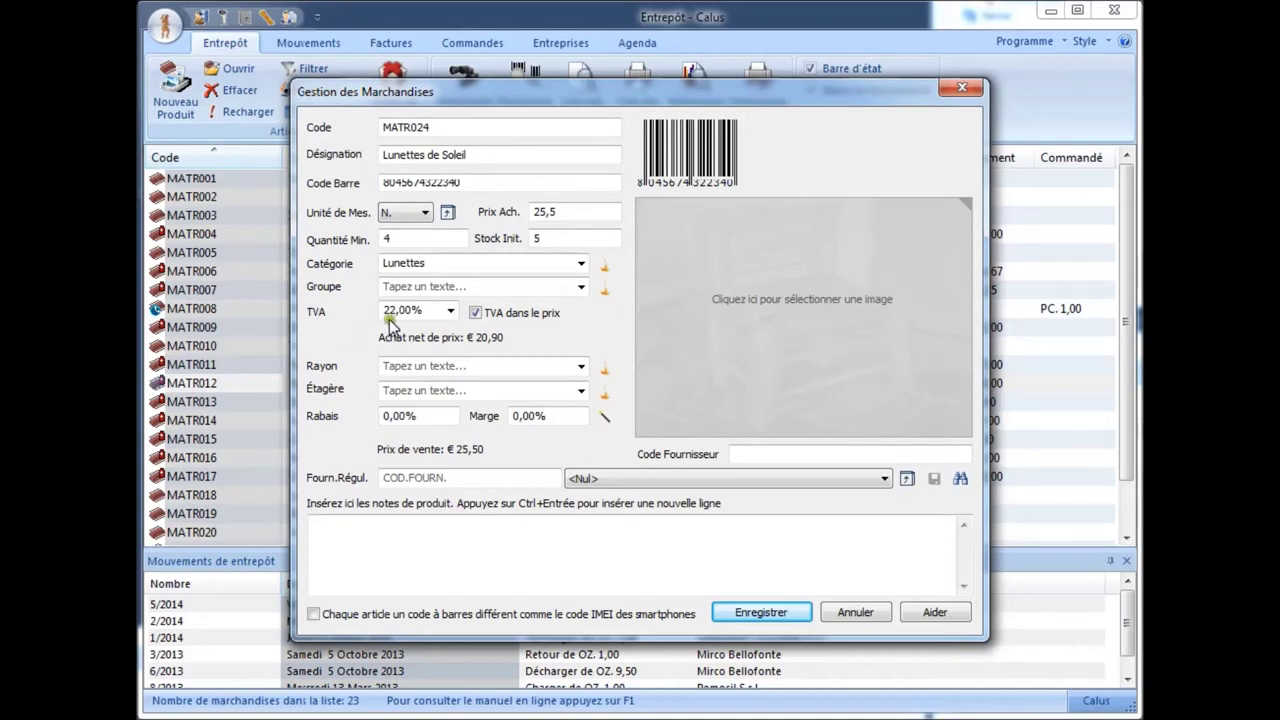
Step: Review the preset VAT rates and enter 12,5 as a custom rate
{"action": "left_click", "coordinate": [449, 315]}
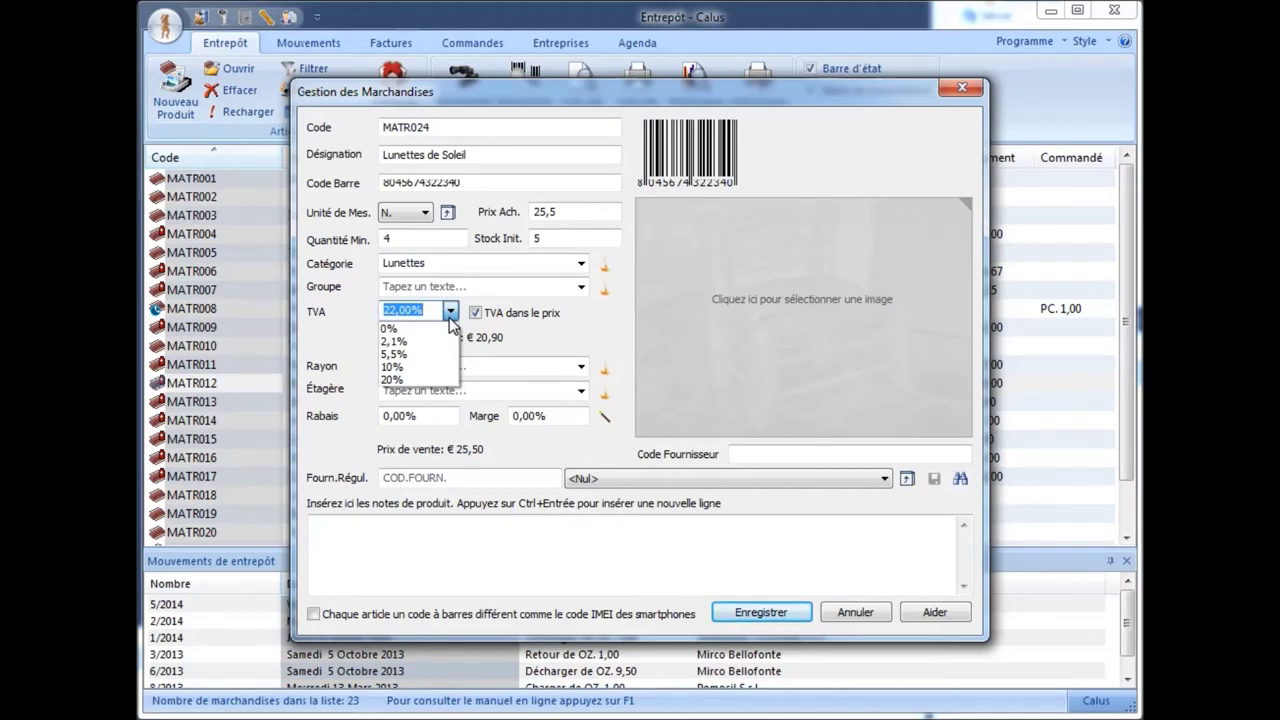
{"action": "key", "text": "Escape"}
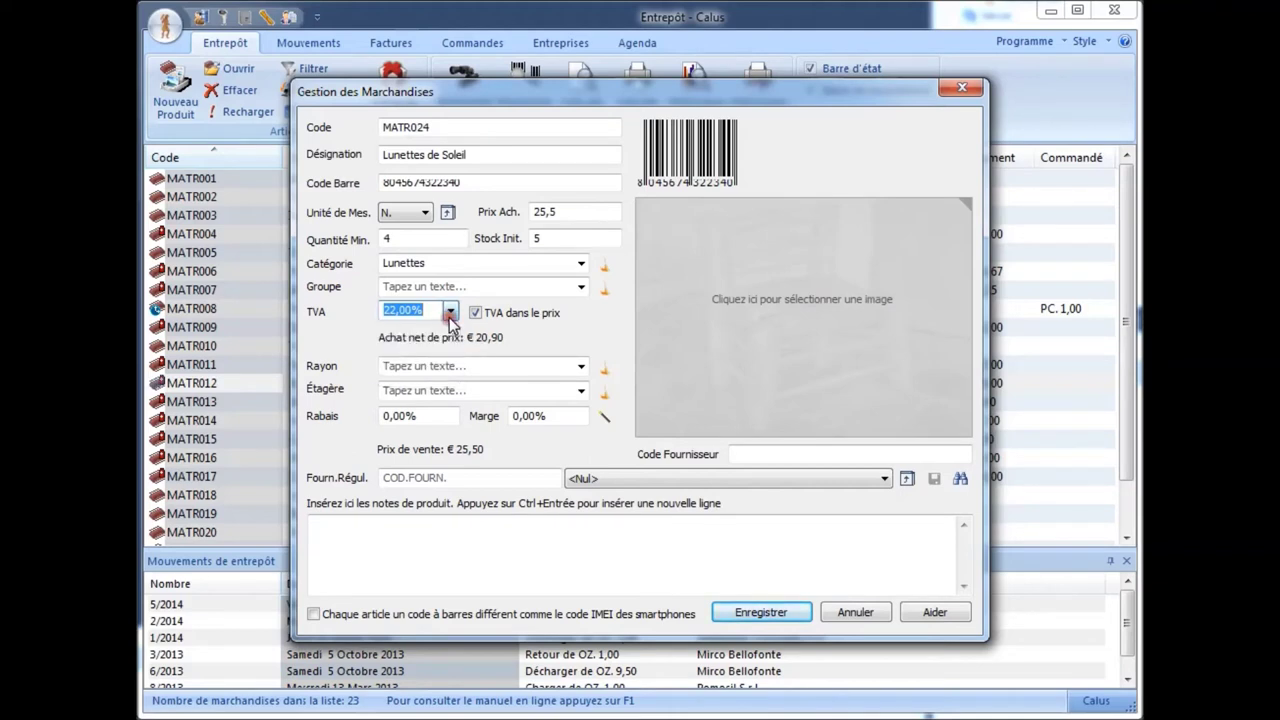
{"action": "type", "text": "12,5"}
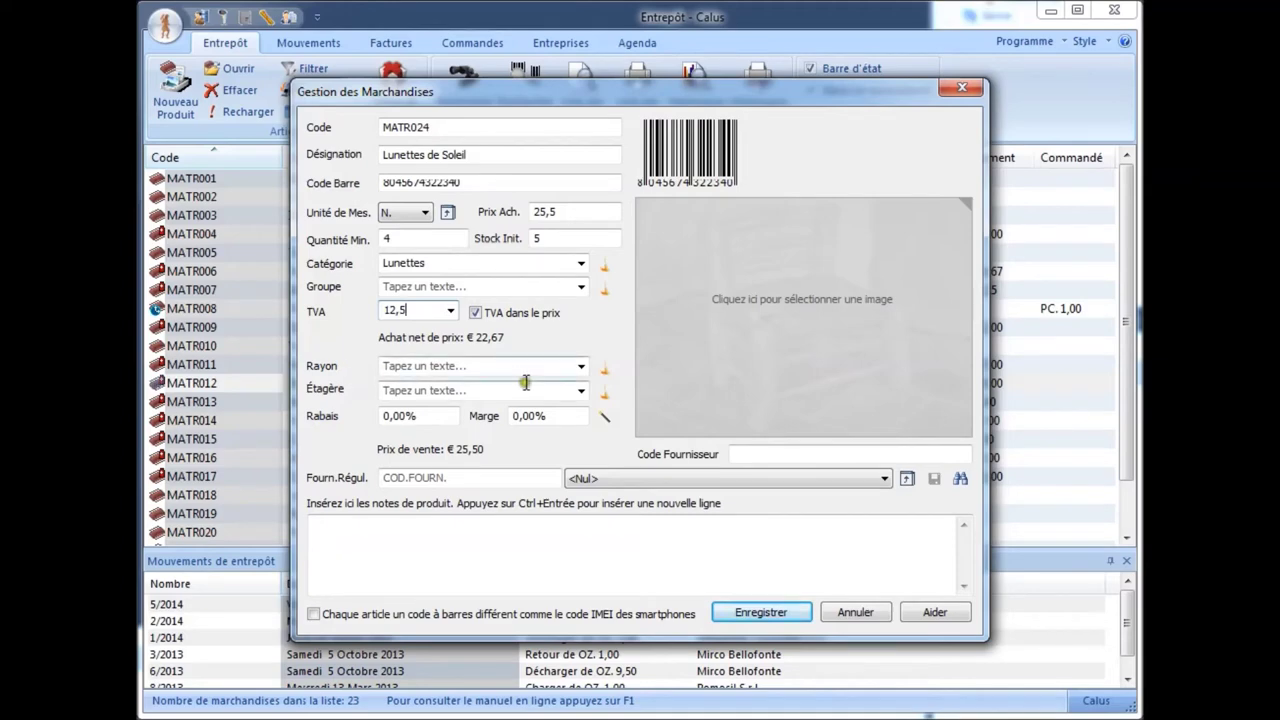
Step: Assign the product to the Commercial District department and the High-Middle shelf
{"action": "left_click", "coordinate": [581, 366]}
{"action": "left_click", "coordinate": [530, 384]}
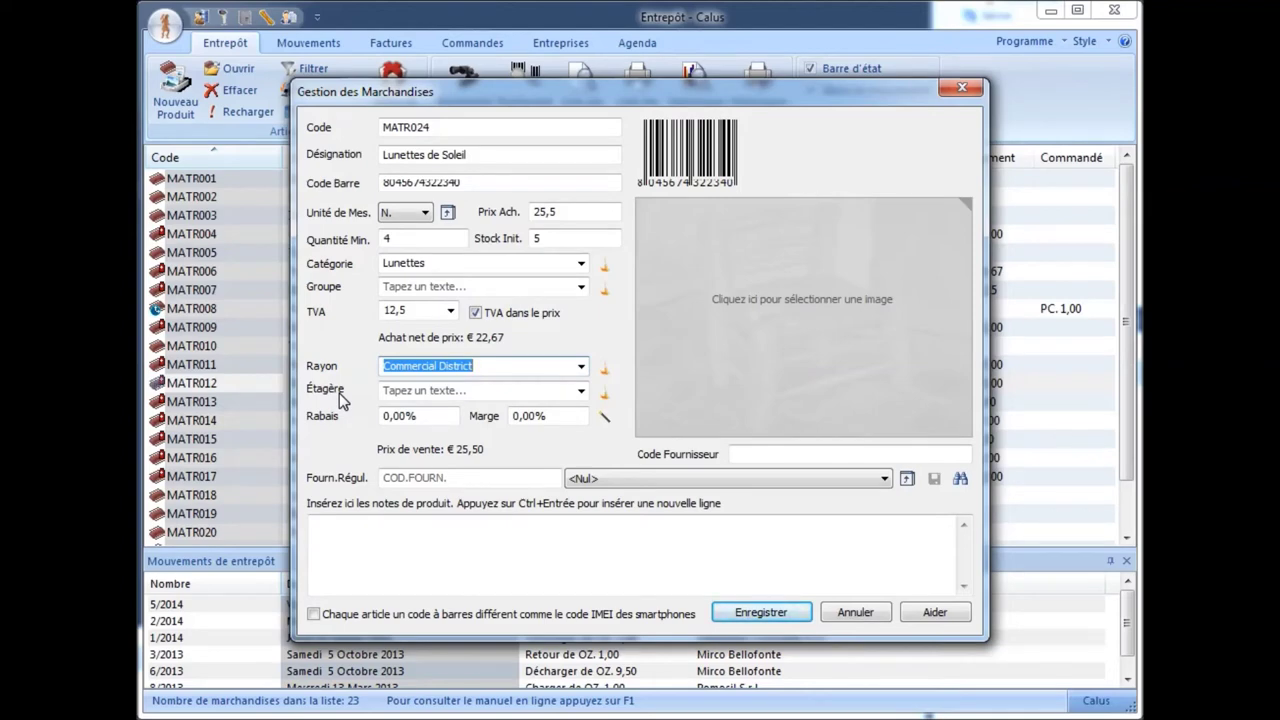
{"action": "left_click", "coordinate": [580, 390]}
{"action": "left_click", "coordinate": [519, 422]}
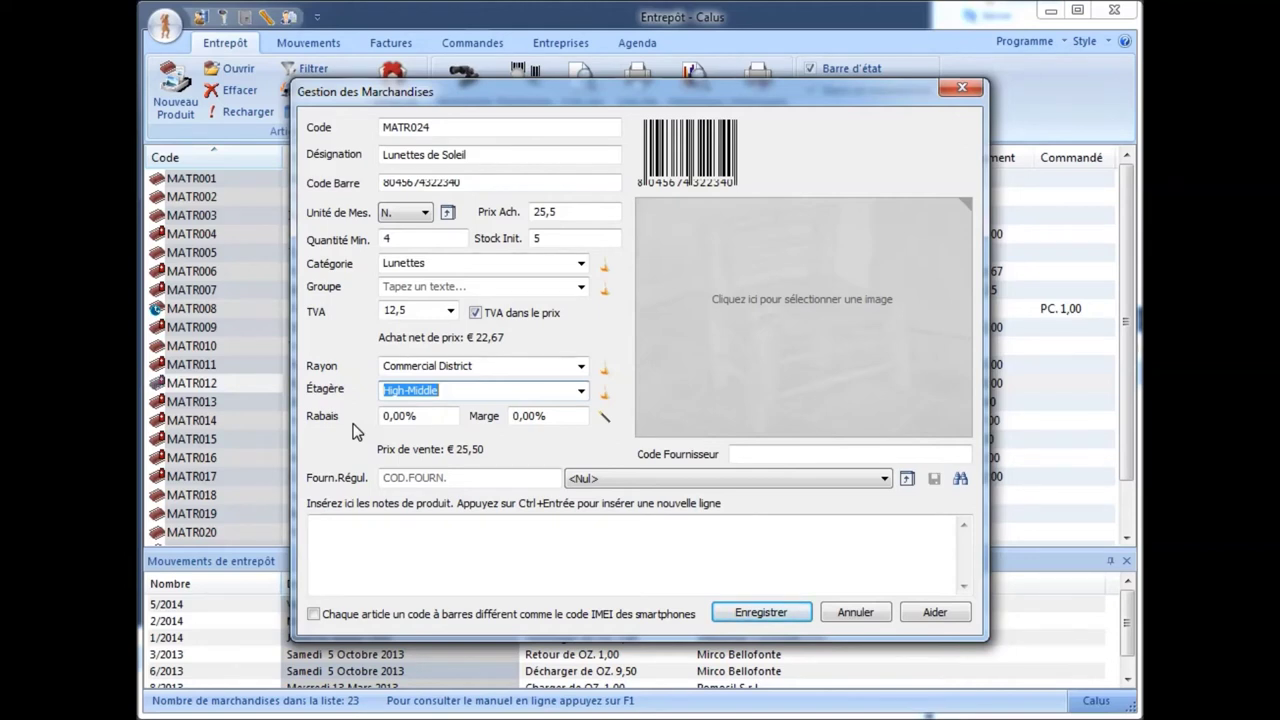
Step: Enter a margin of 24 percent for the product, leaving the discount at zero
{"action": "key", "text": "Tab"}
{"action": "key", "text": "Tab"}
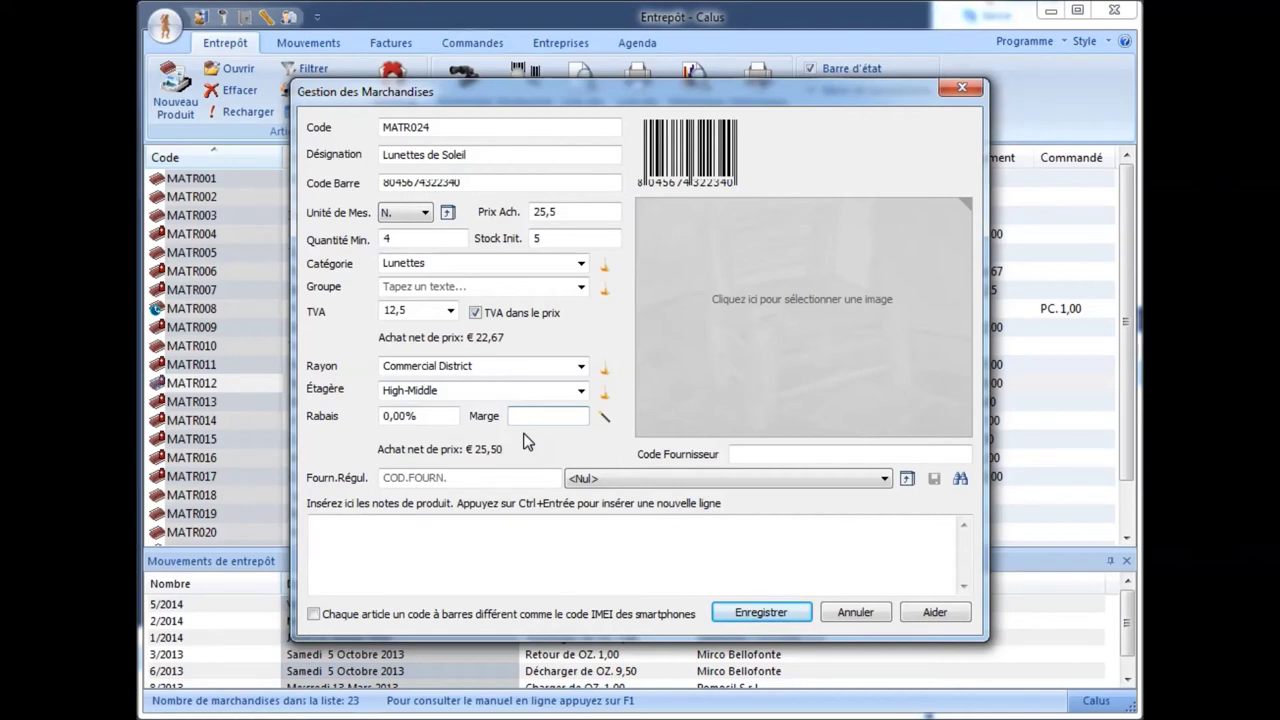
{"action": "left_click", "coordinate": [533, 424]}
{"action": "type", "text": "24"}
{"action": "left_click", "coordinate": [541, 439]}
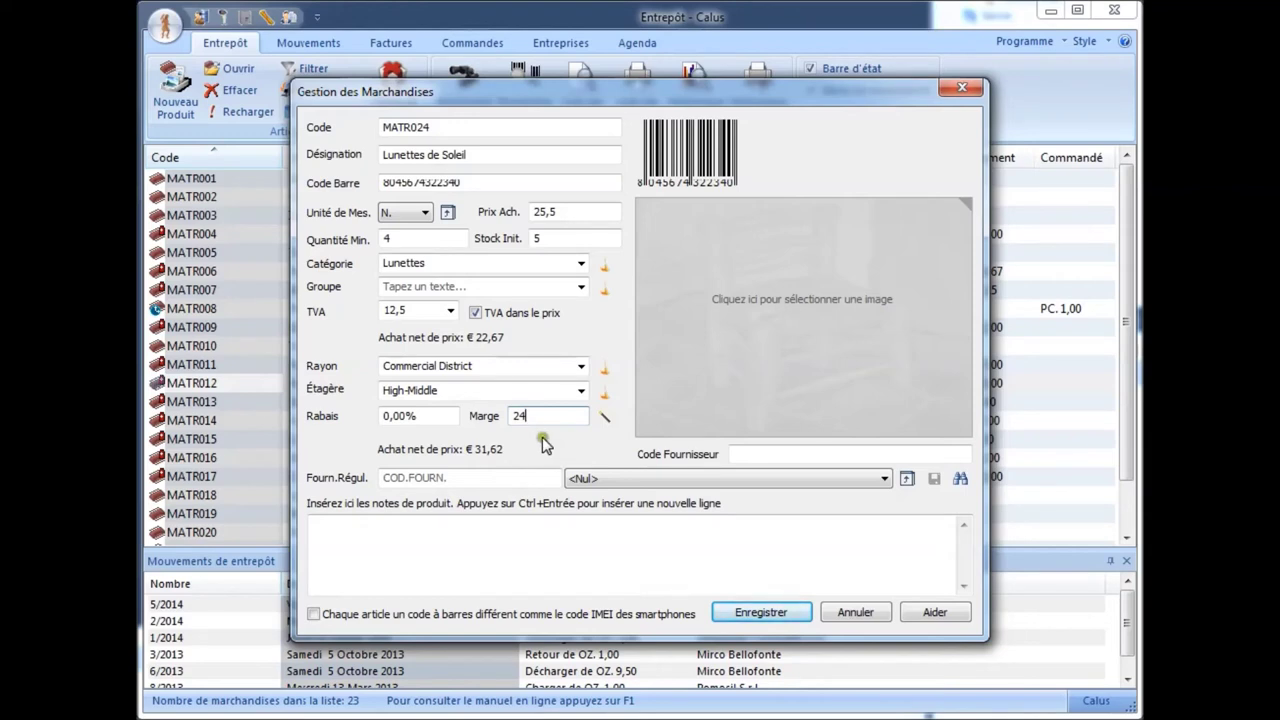
Step: Calculate the margin from a sale price of 44 and save it to the product
{"action": "left_click", "coordinate": [604, 417]}
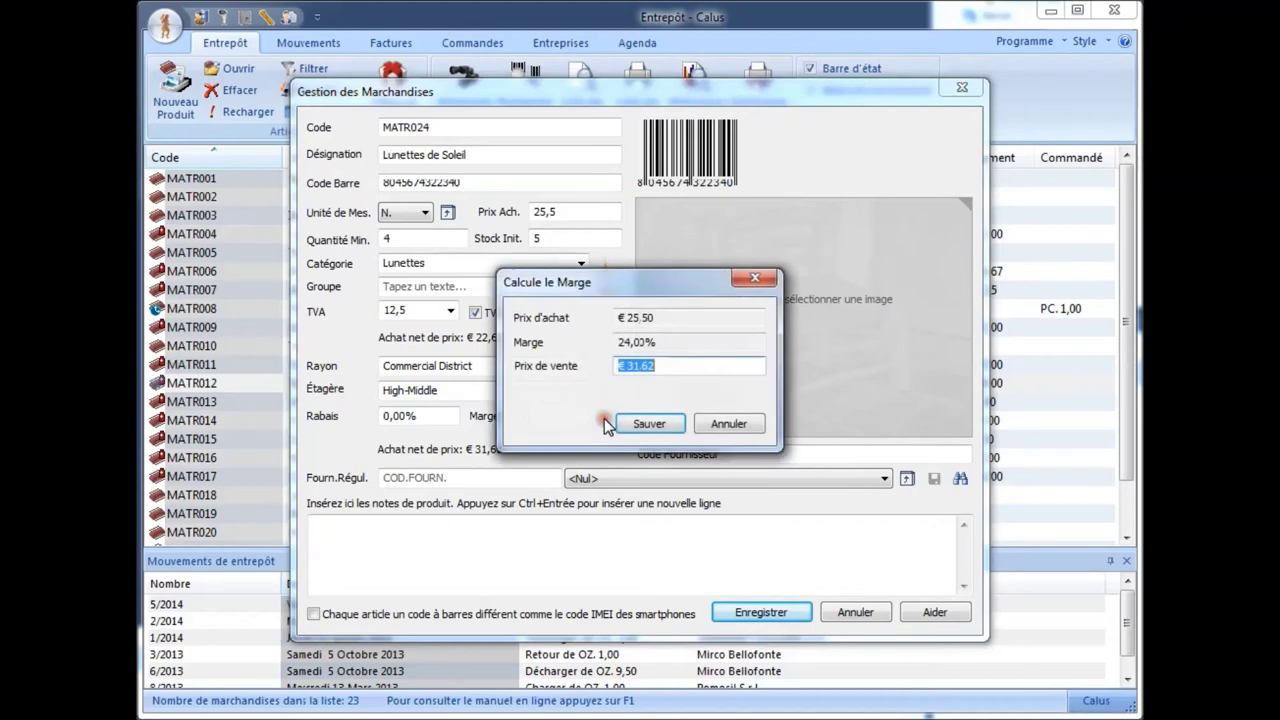
{"action": "type", "text": "44"}
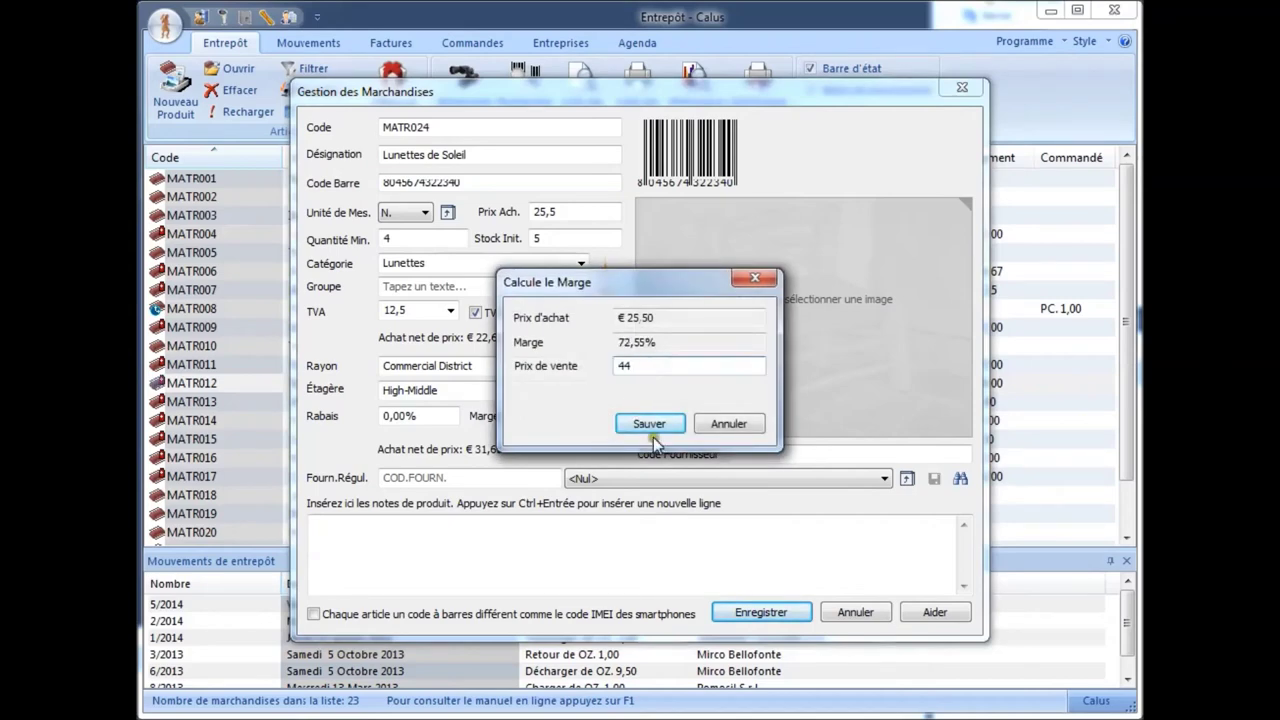
{"action": "left_click", "coordinate": [655, 424]}
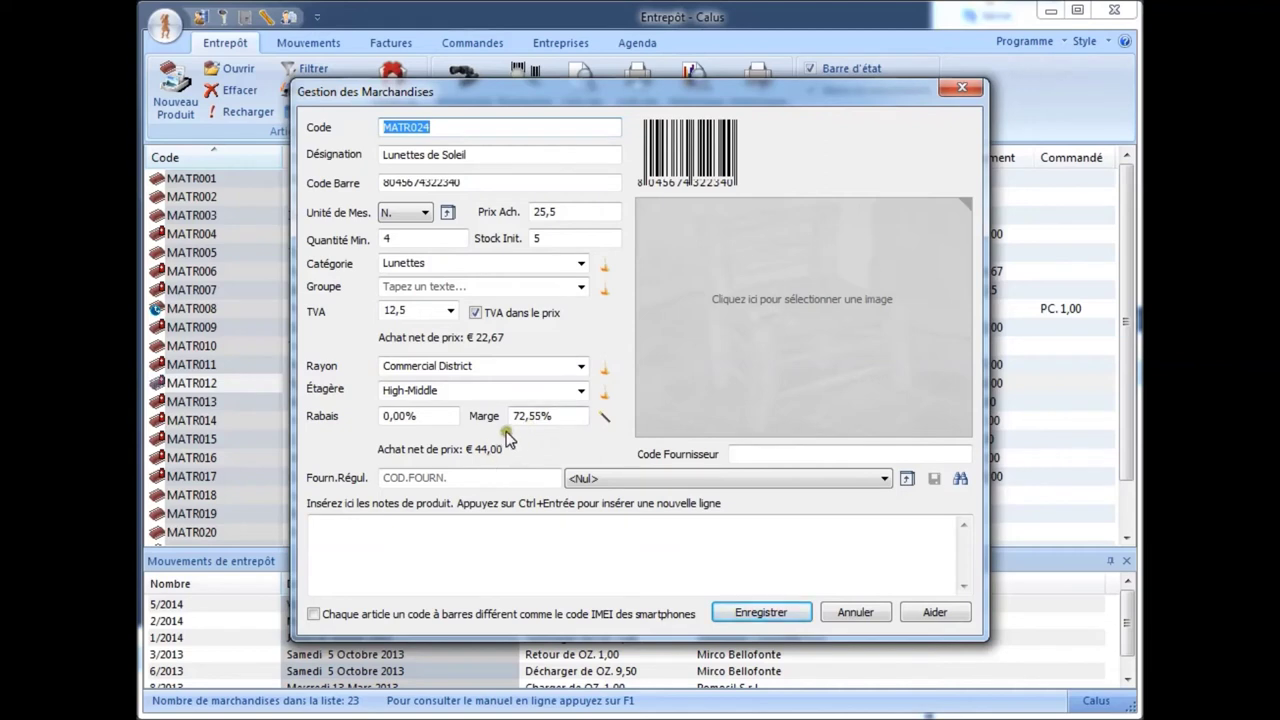
Step: Enter the supplier's product code RT56434 and choose the supplier coded FOR001 as the regular supplier
{"action": "left_click", "coordinate": [737, 456]}
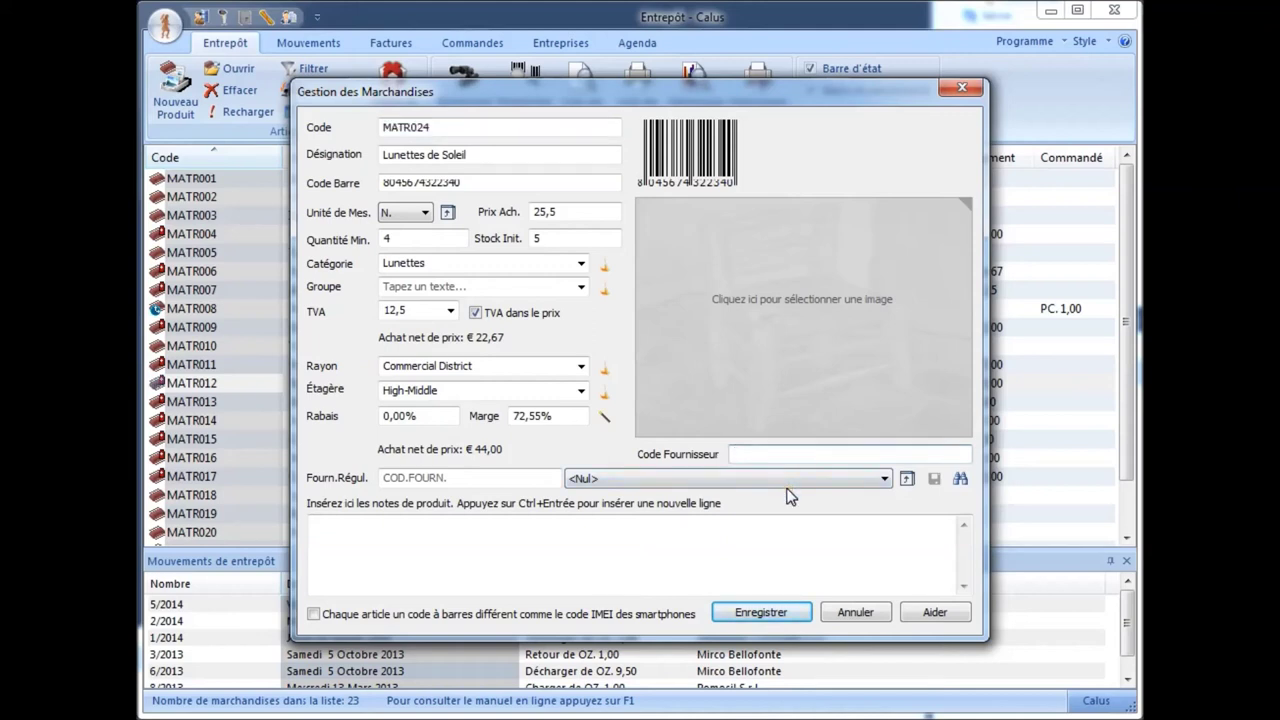
{"action": "type", "text": "RT56434"}
{"action": "left_click", "coordinate": [580, 479]}
{"action": "left_click", "coordinate": [690, 510]}
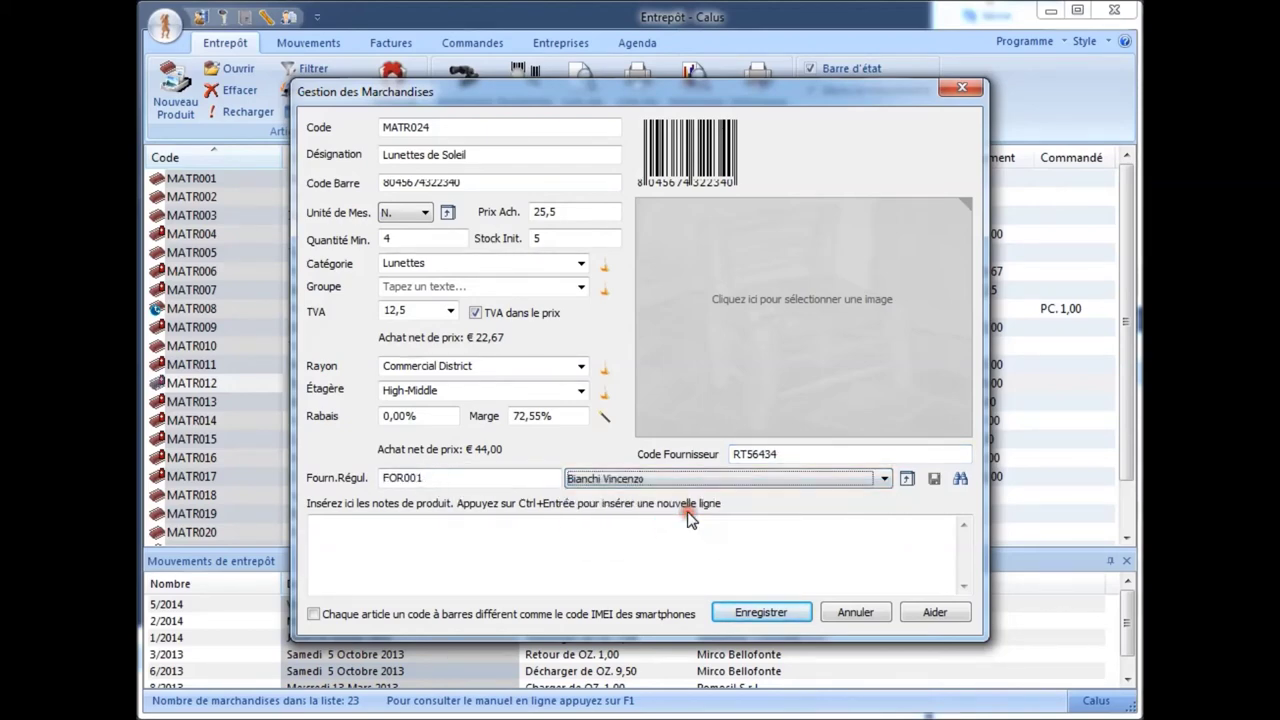
Step: View the blank form for adding a new supplier and close it without saving
{"action": "left_click", "coordinate": [790, 487]}
{"action": "left_click", "coordinate": [906, 478]}
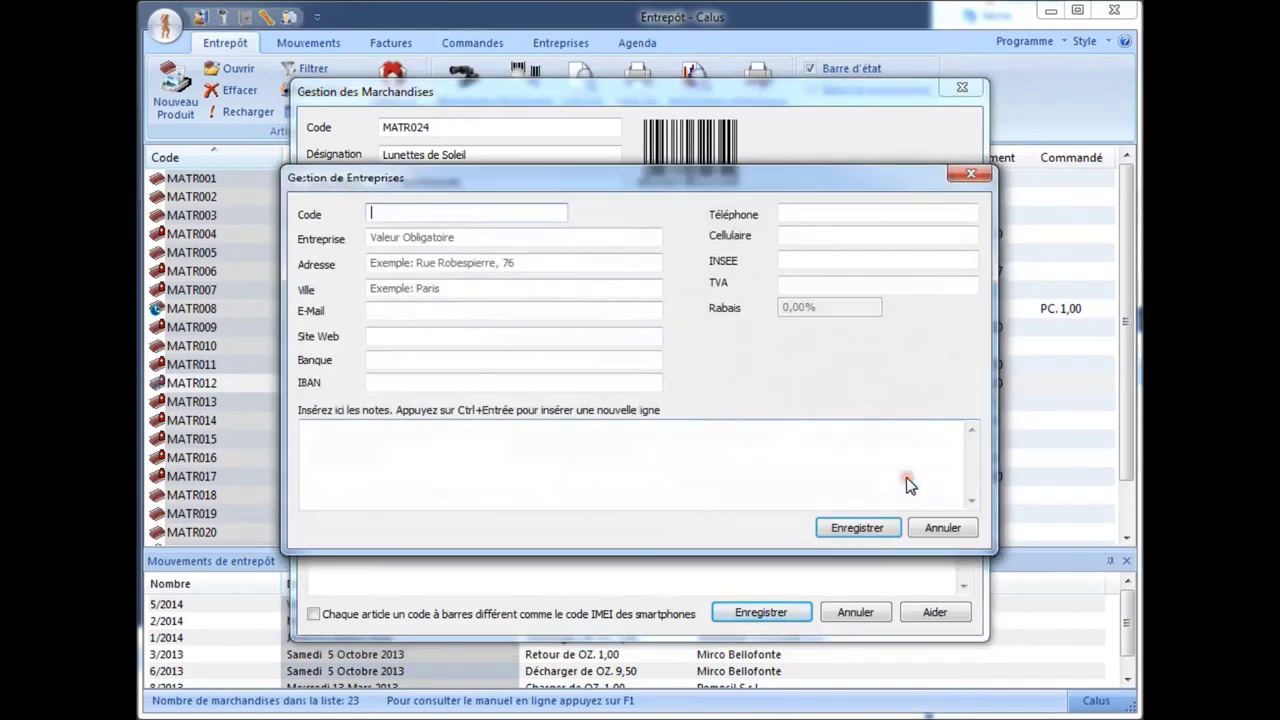
{"action": "left_click", "coordinate": [938, 528]}
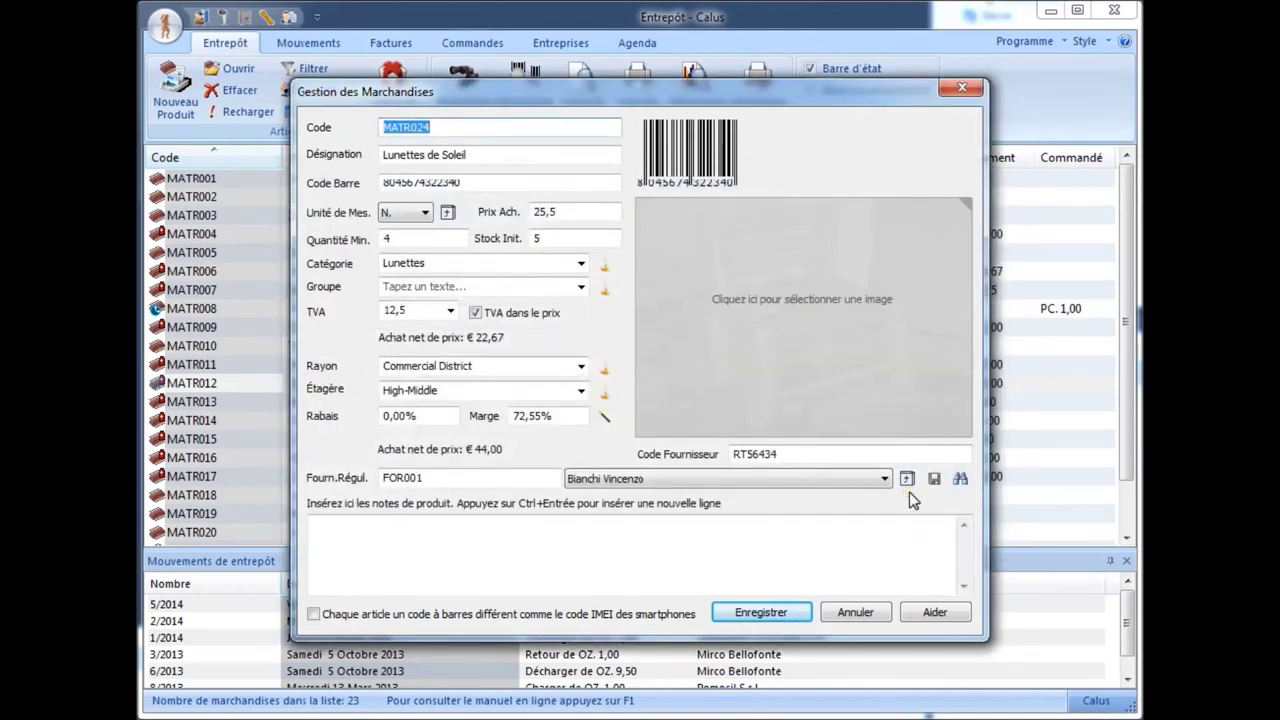
Step: View the company record of the selected supplier and close it without changes
{"action": "left_click", "coordinate": [929, 491]}
{"action": "left_click", "coordinate": [932, 481]}
{"action": "left_click", "coordinate": [925, 527]}
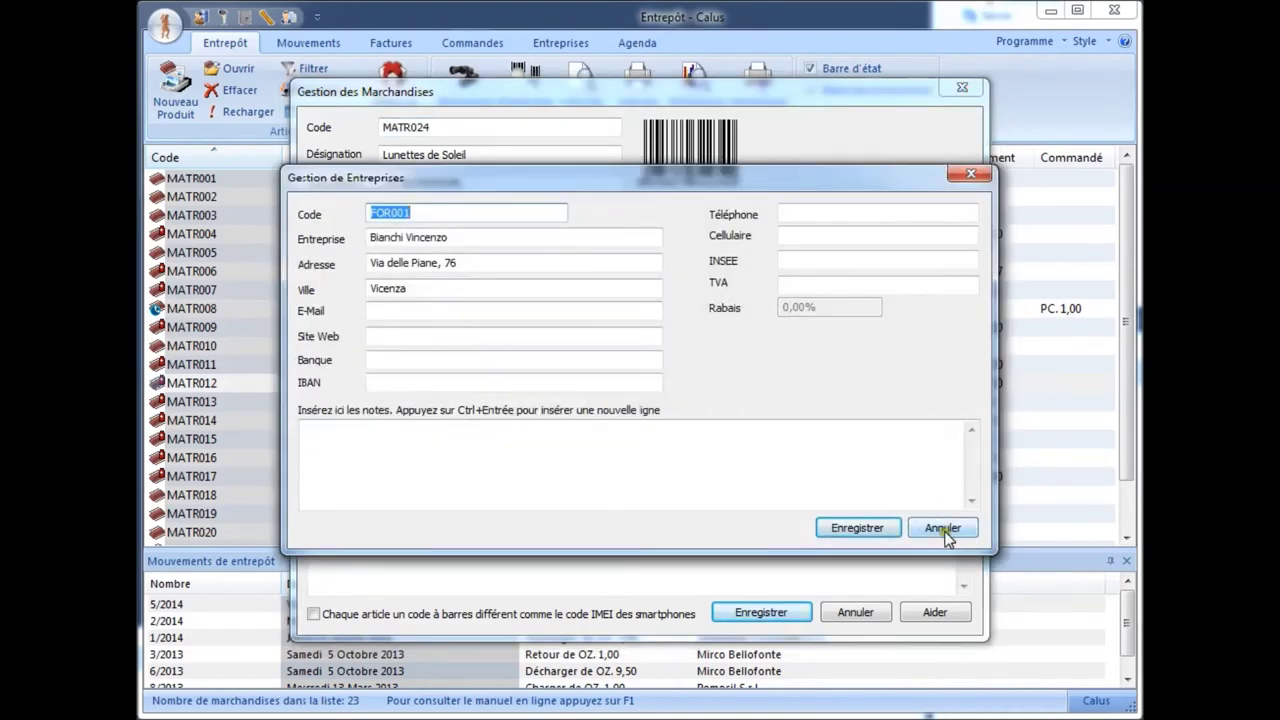
{"action": "left_click", "coordinate": [861, 478]}
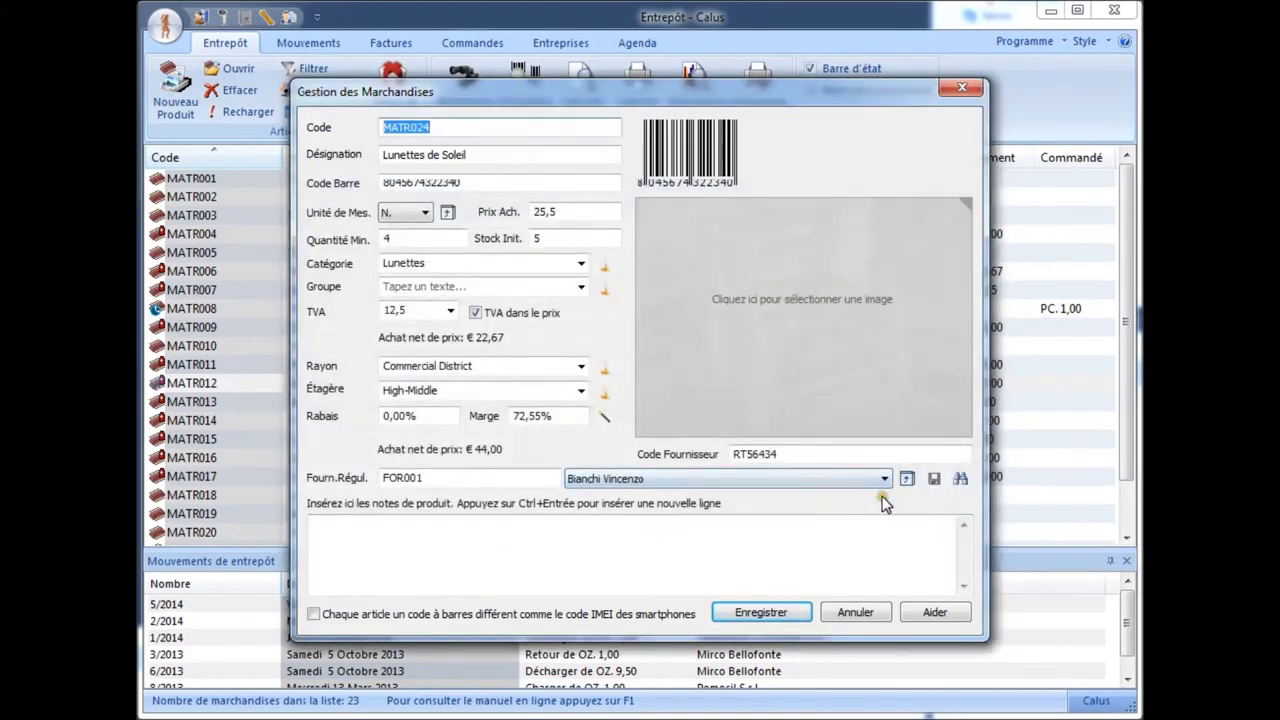
Step: View the supplier search form and close it without searching
{"action": "left_click", "coordinate": [960, 478]}
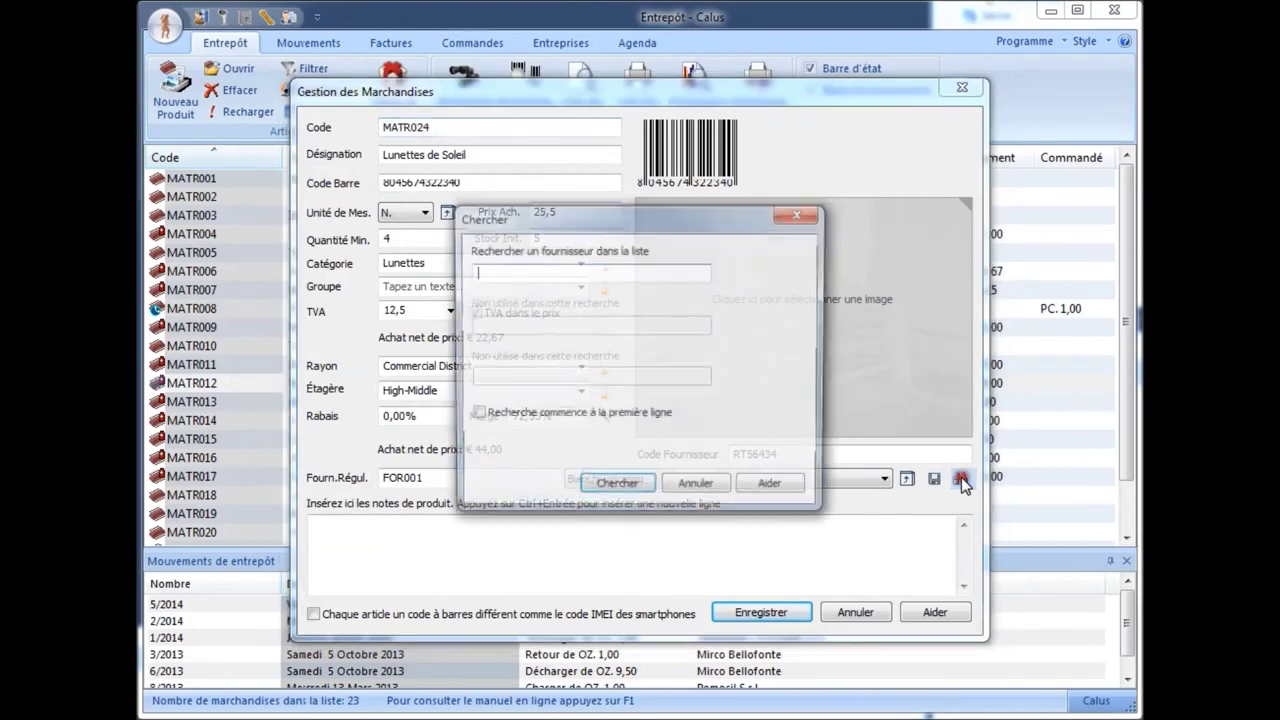
{"action": "left_click", "coordinate": [697, 488]}
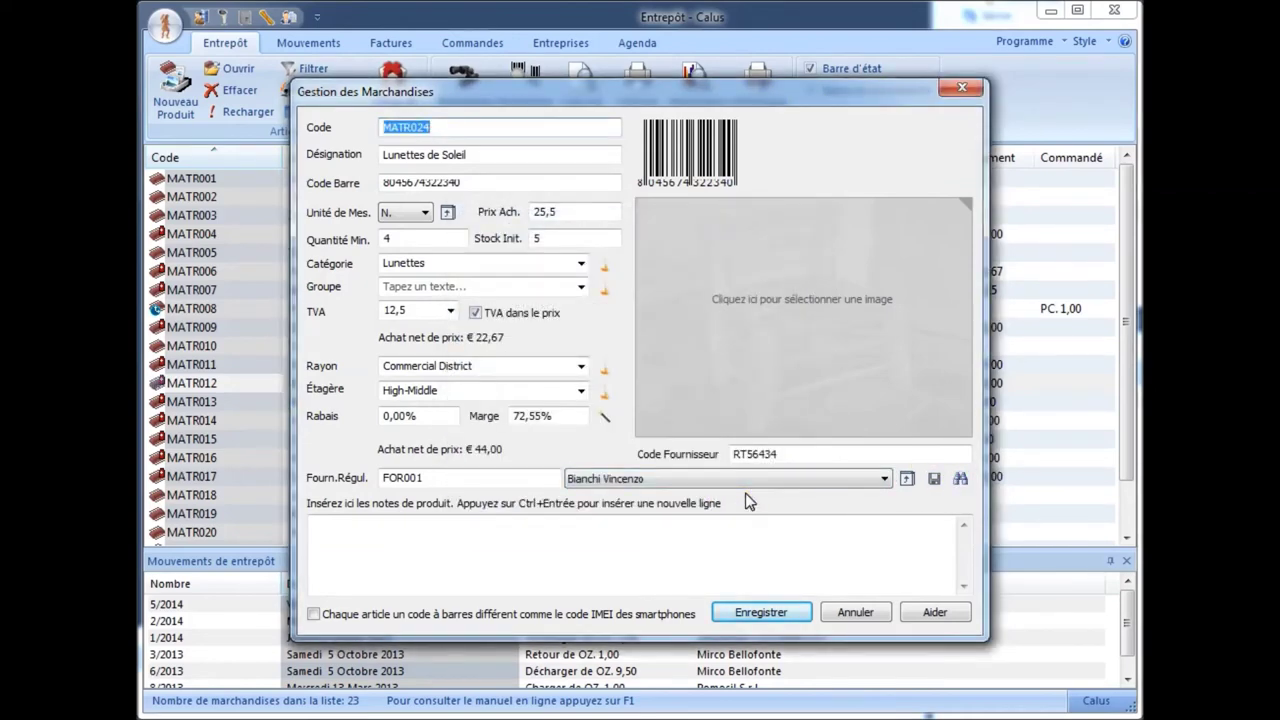
Step: Change the regular supplier to Lactosid S.p.A. by entering the supplier code FOR002
{"action": "left_click", "coordinate": [471, 478]}
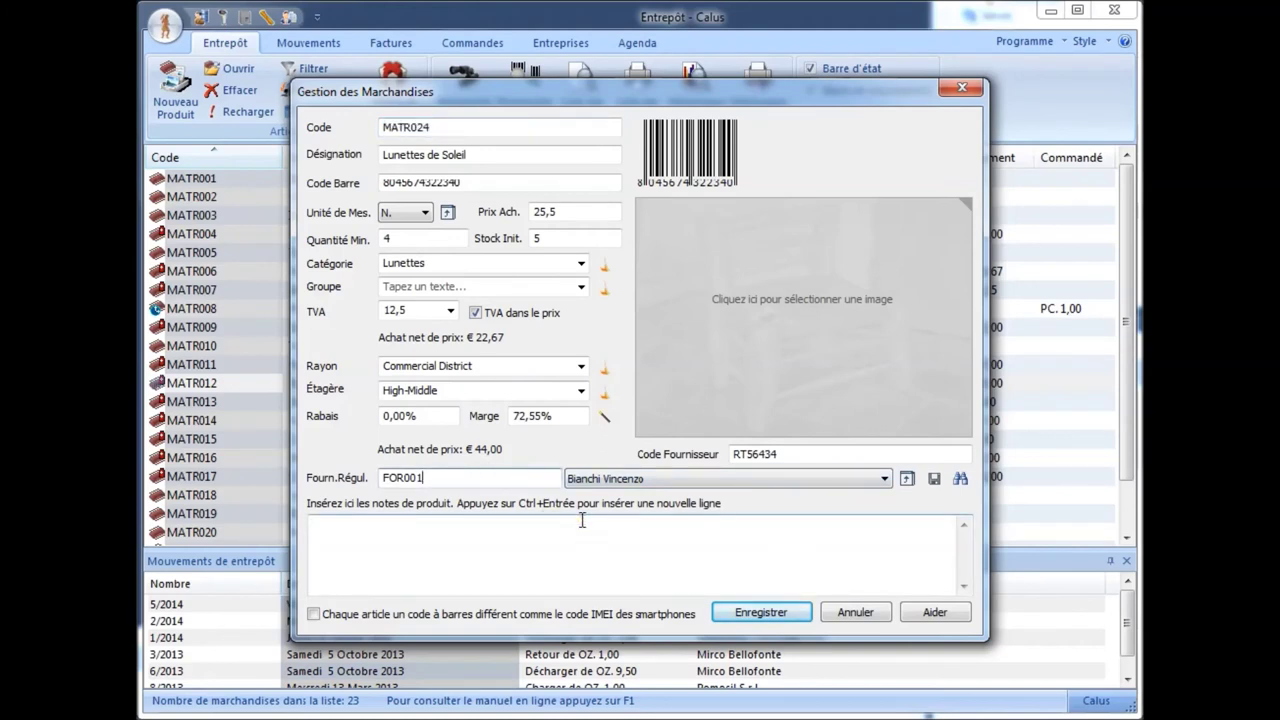
{"action": "key", "text": "BackSpace"}
{"action": "type", "text": "2"}
{"action": "left_click", "coordinate": [508, 531]}
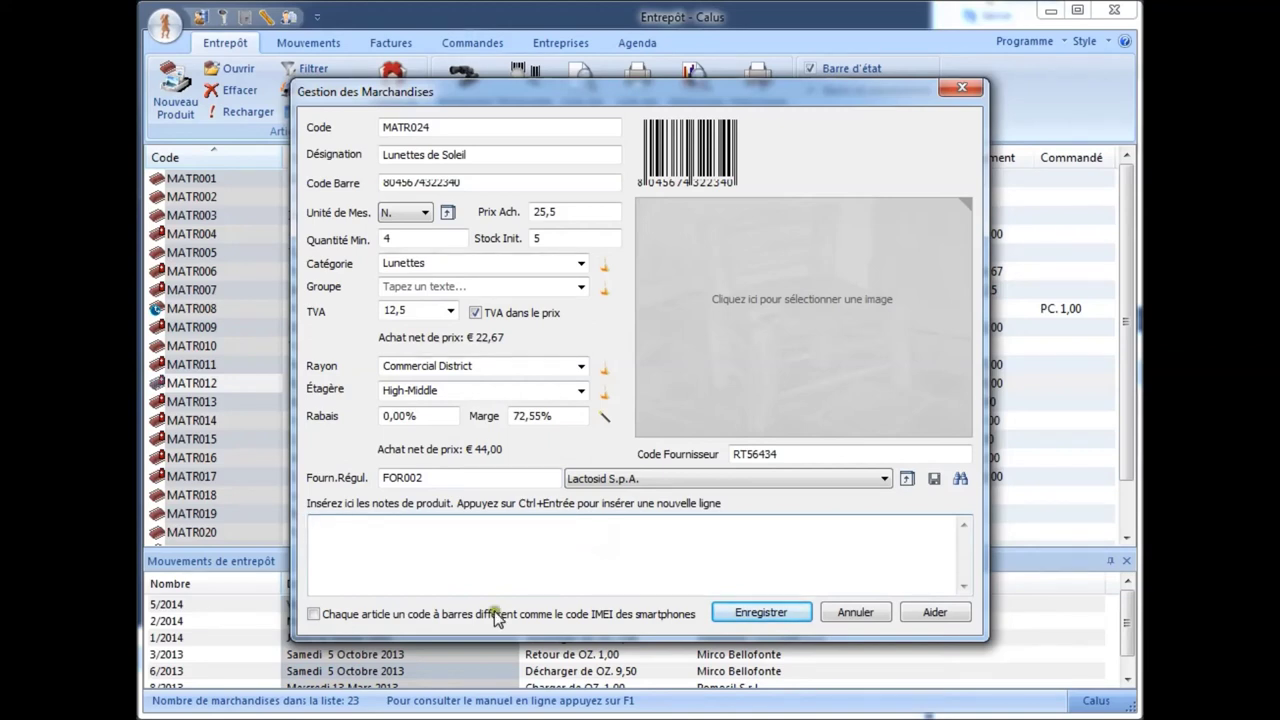
Step: Try to enable a different barcode for each item, like smartphone IMEI codes, and decline to continue
{"action": "left_click", "coordinate": [336, 617]}
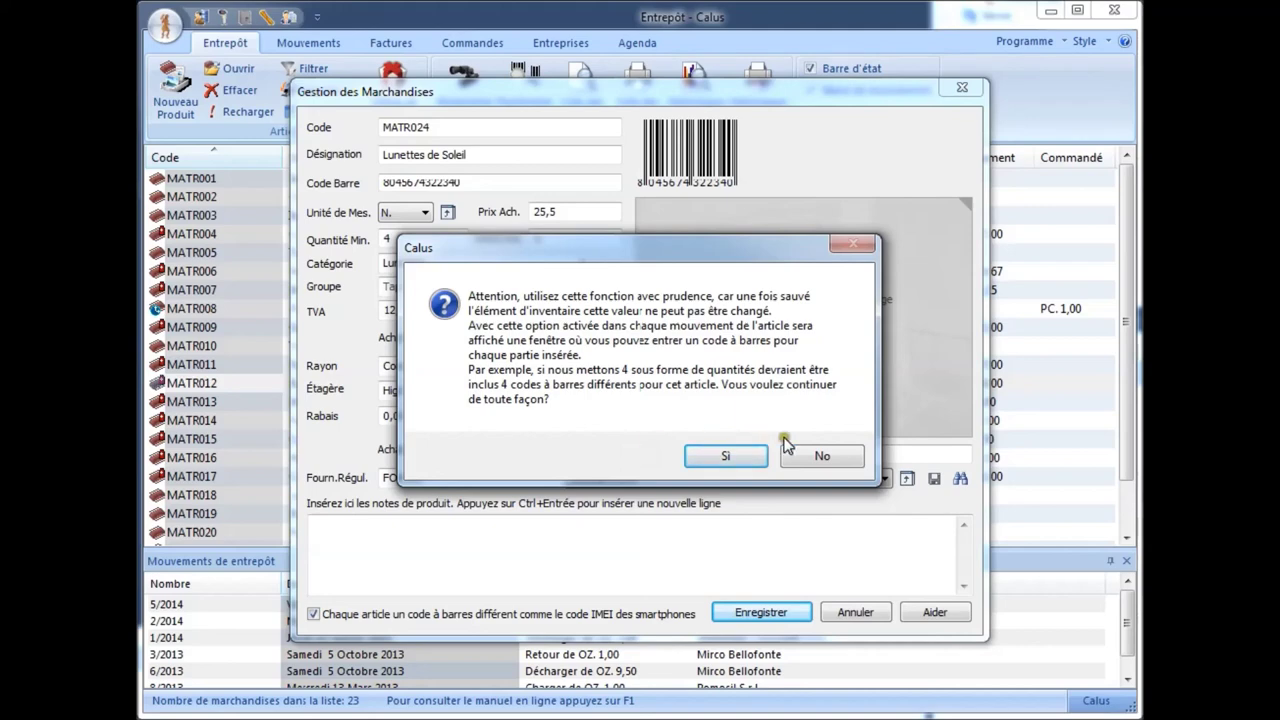
{"action": "left_click", "coordinate": [820, 456]}
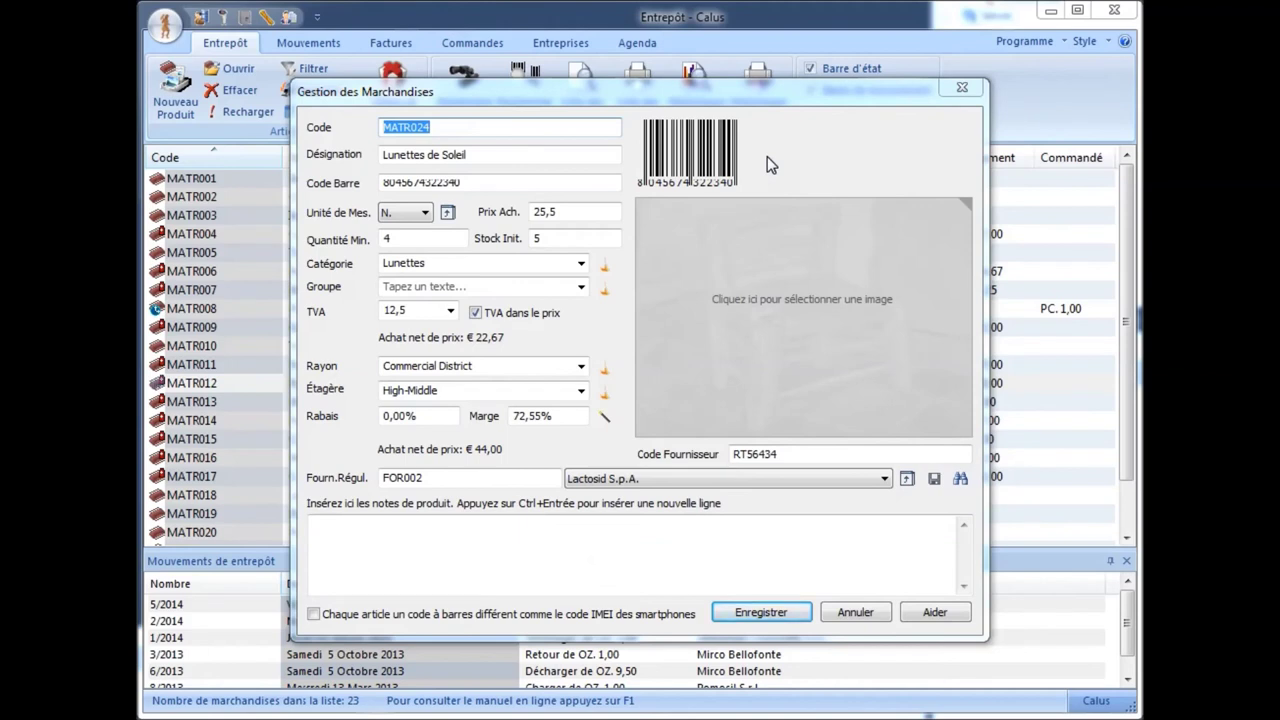
Step: Add the picture Occhiali-da-sole from the Foto folder as the product image
{"action": "left_click", "coordinate": [778, 334]}
{"action": "left_click", "coordinate": [786, 342]}
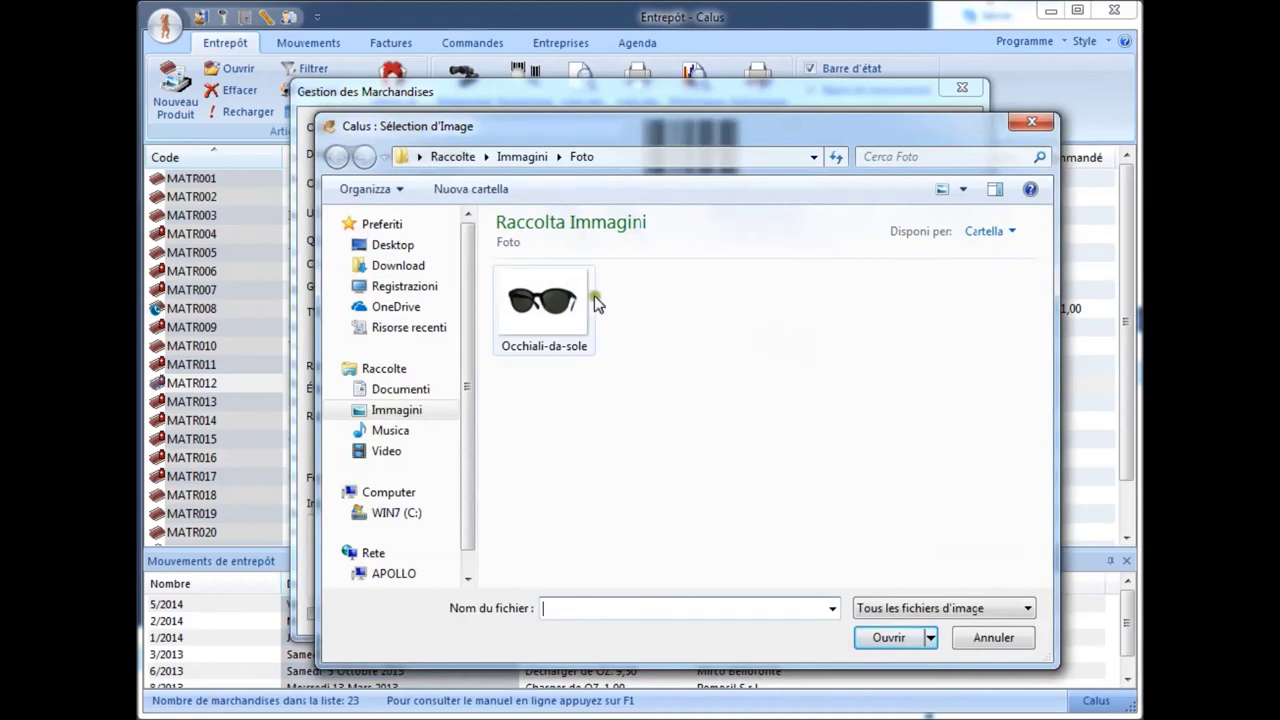
{"action": "double_click", "coordinate": [556, 283]}
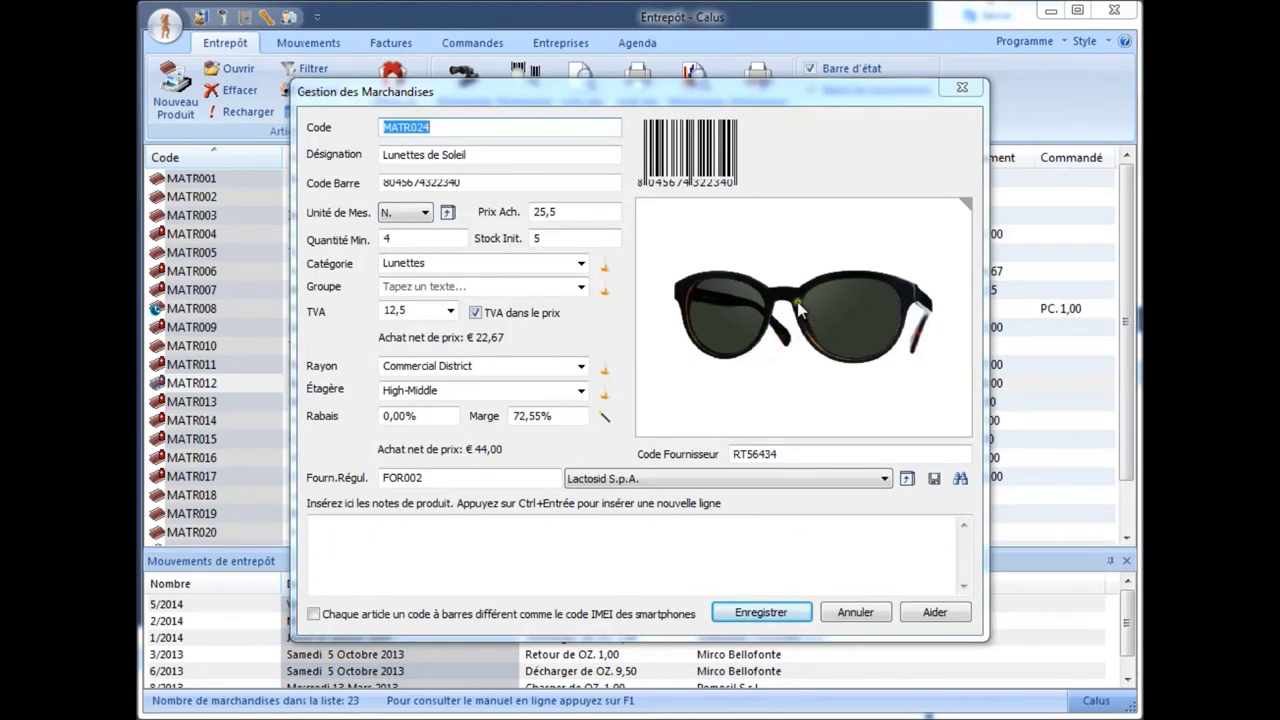
Step: View the options available for the product image and close them without choosing any
{"action": "left_click", "coordinate": [969, 199]}
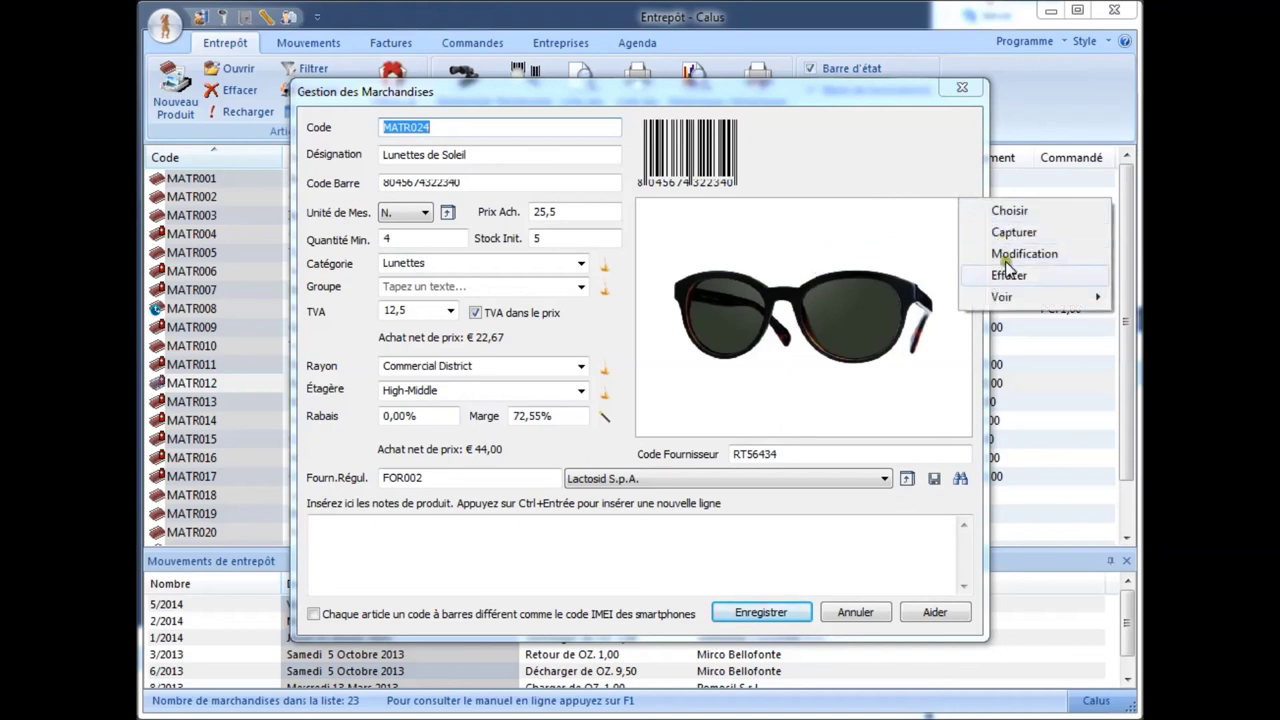
{"action": "left_click", "coordinate": [872, 208]}
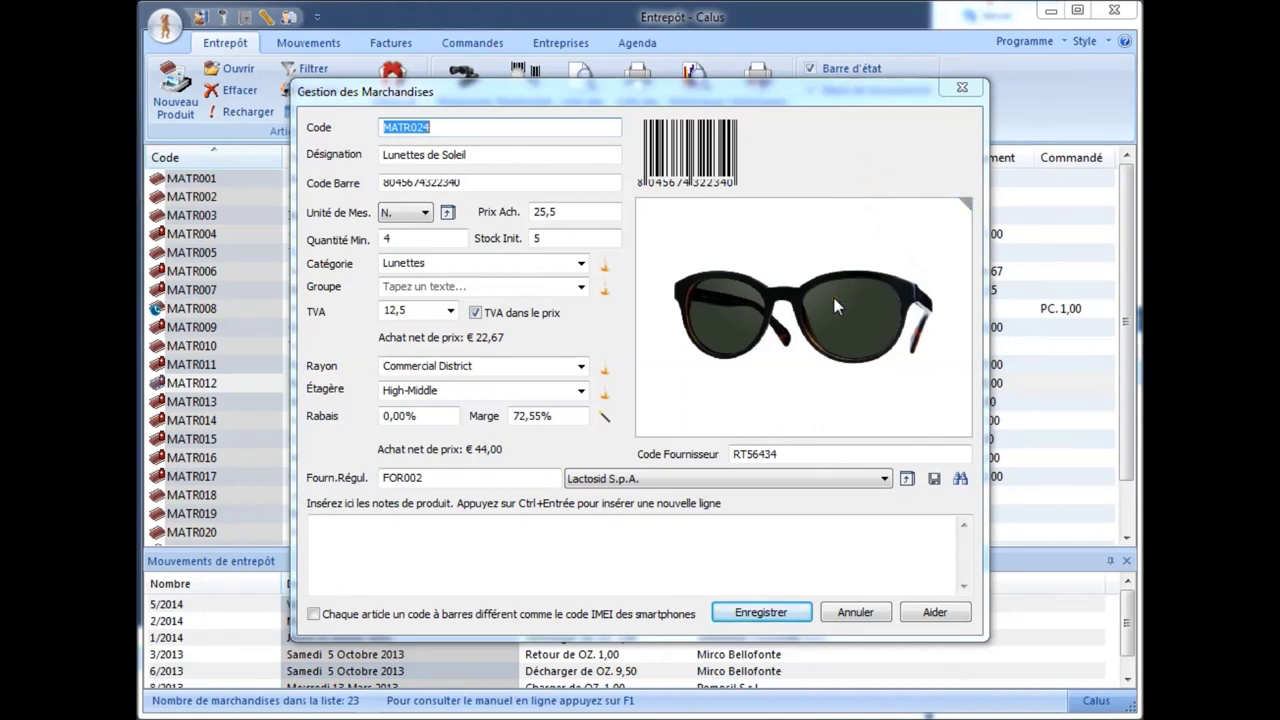